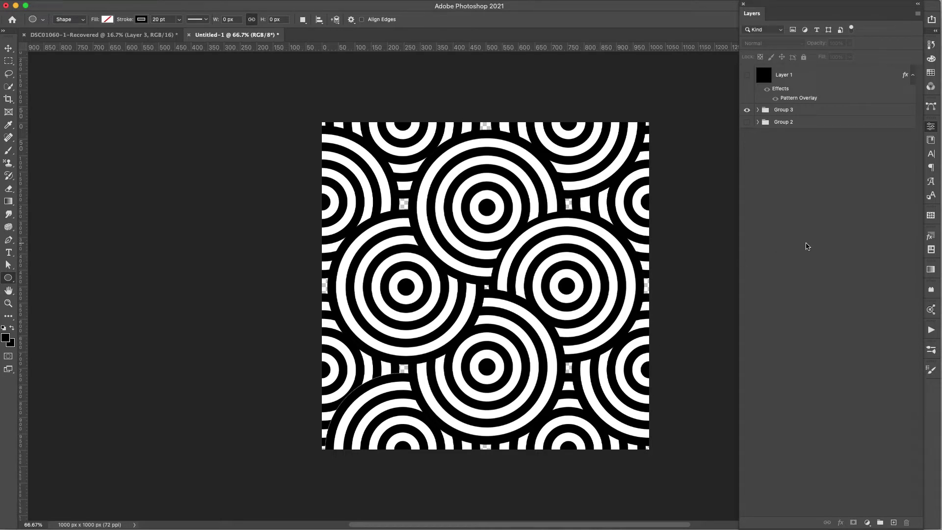
- Show Layer 1 again to reveal its bronze concentric-circle pattern overlay
left_click(746, 77)
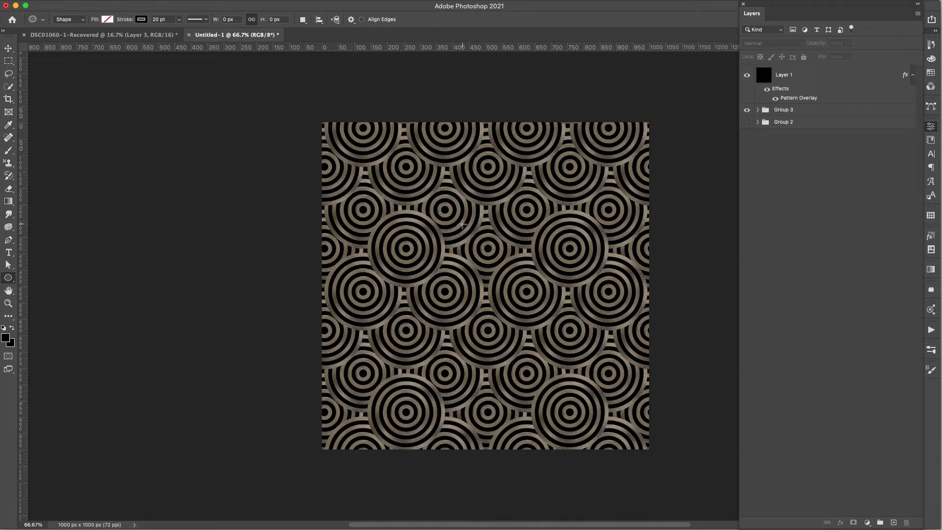
left_click(77, 5)
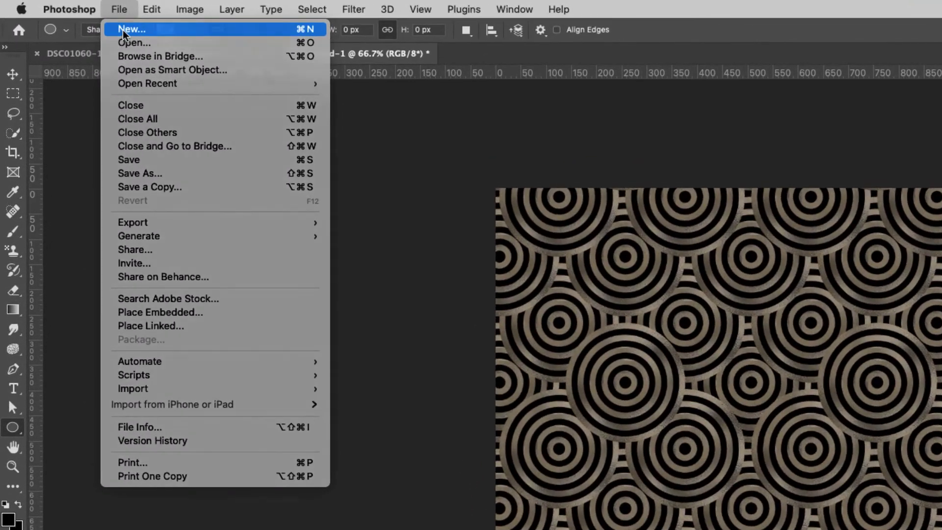
- Create a new 1000 × 1000 px, 72 ppi document with a black background
left_click(123, 31)
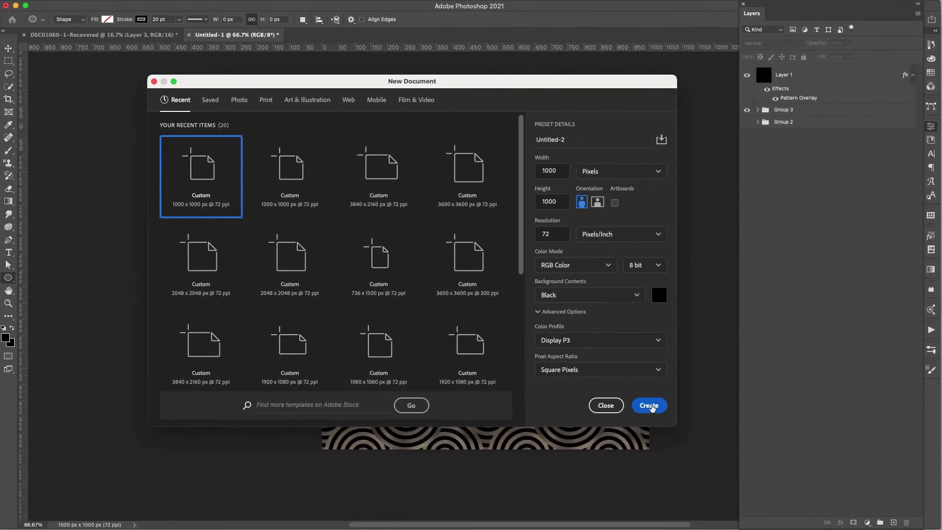
left_click(773, 496)
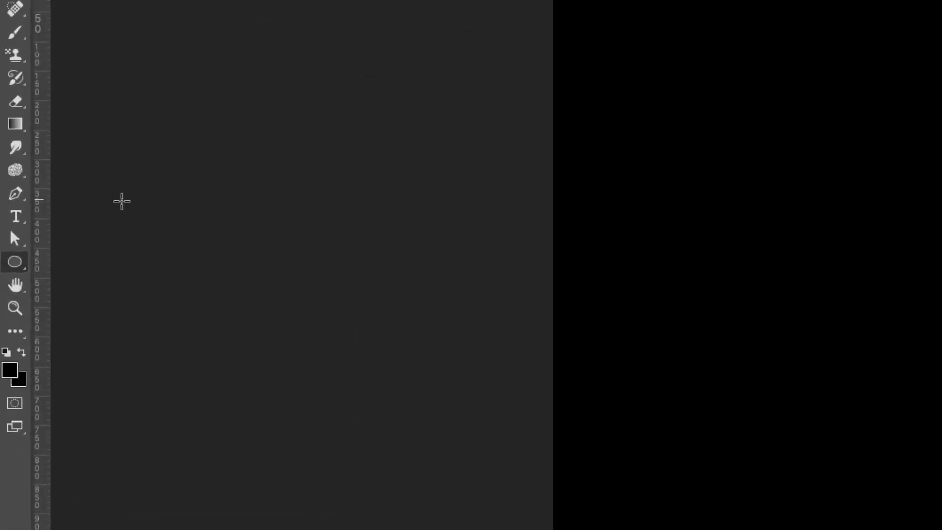
- Draw a 950 × 950 px circle with the Ellipse Tool, drawn from center
left_click(23, 251)
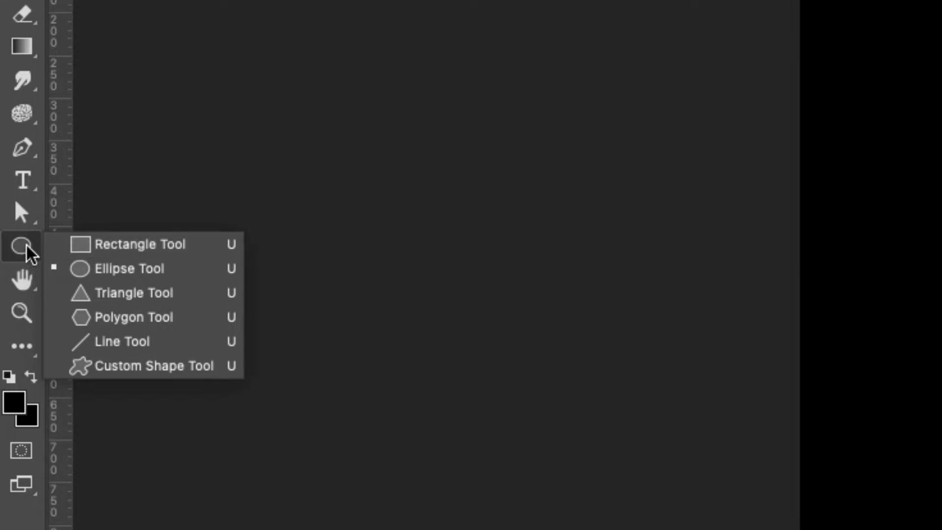
left_click(127, 271)
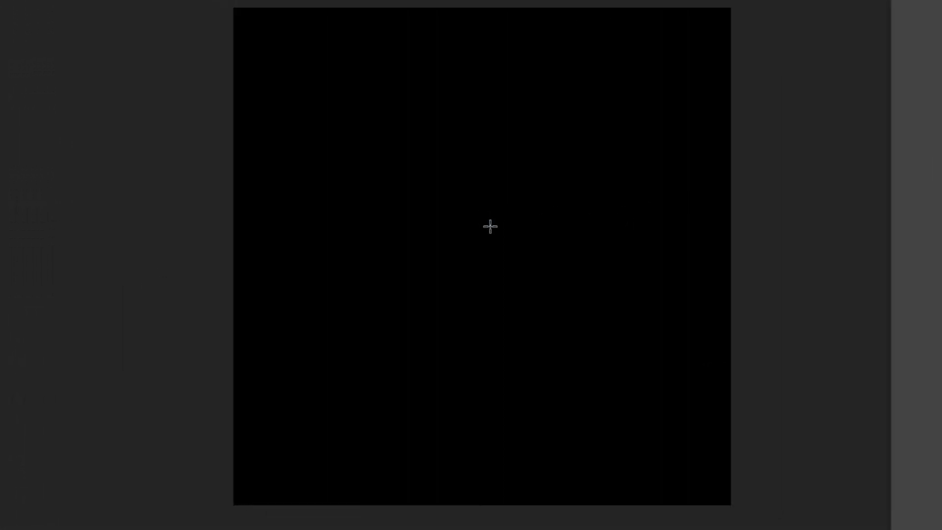
left_click(491, 226)
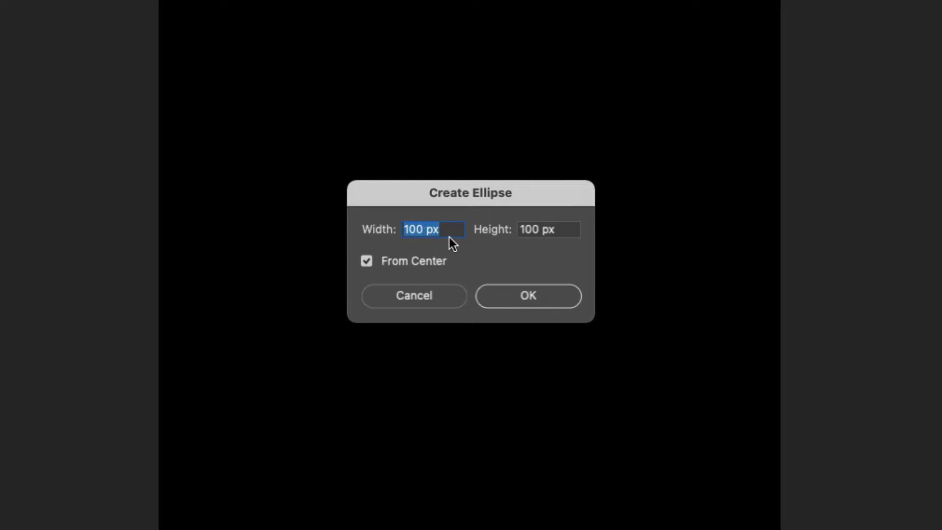
type("950")
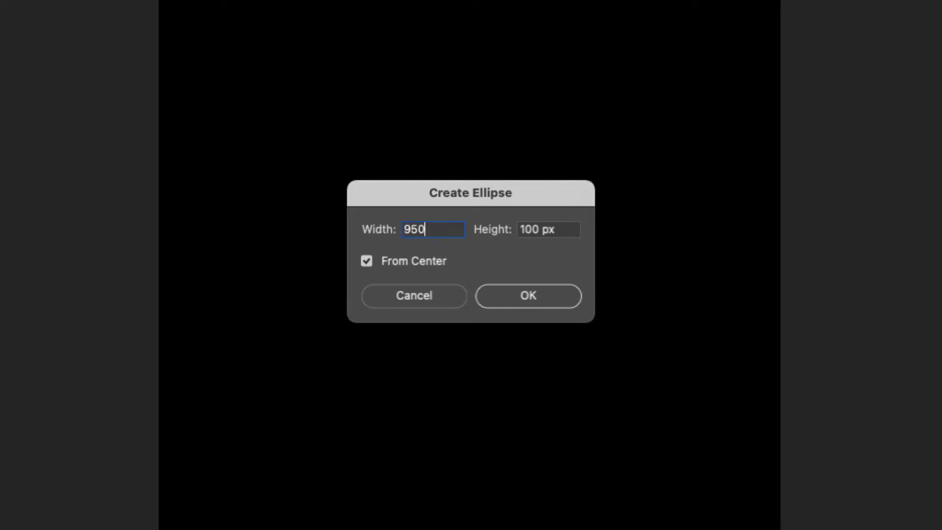
key("Tab")
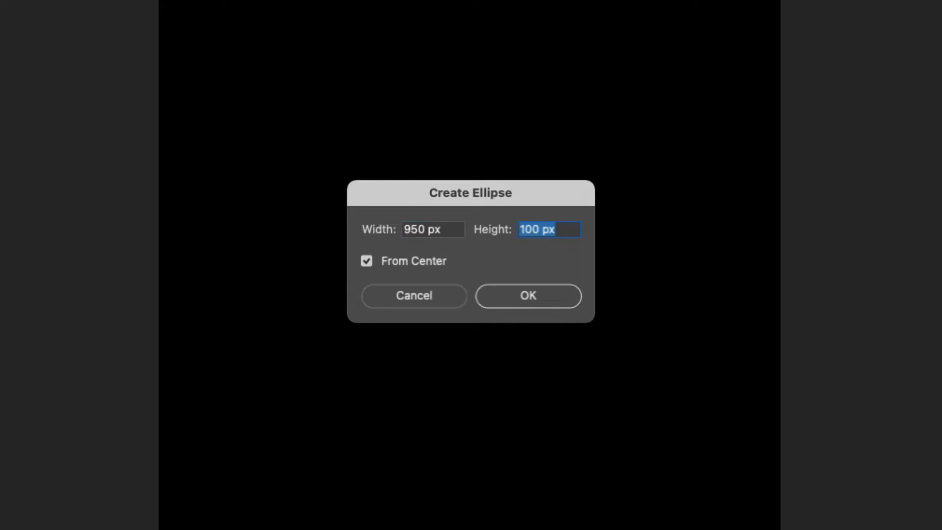
type("950")
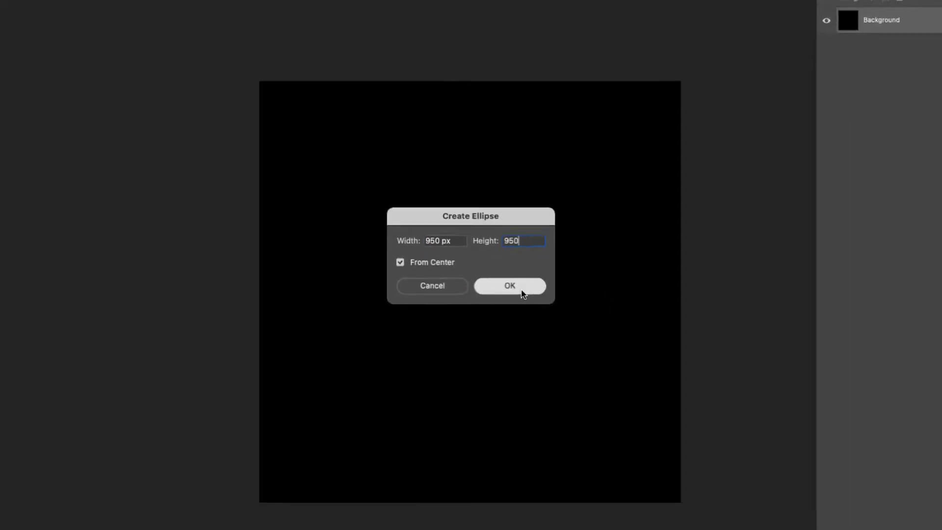
left_click(522, 292)
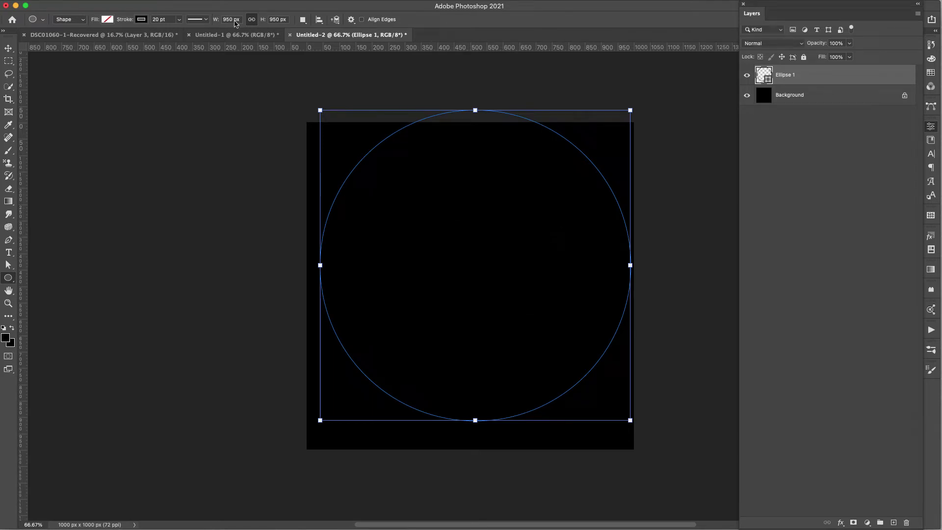
- Try pink, gradient and pattern strokes on the circle, settling on the grey granite pattern
left_click(135, 20)
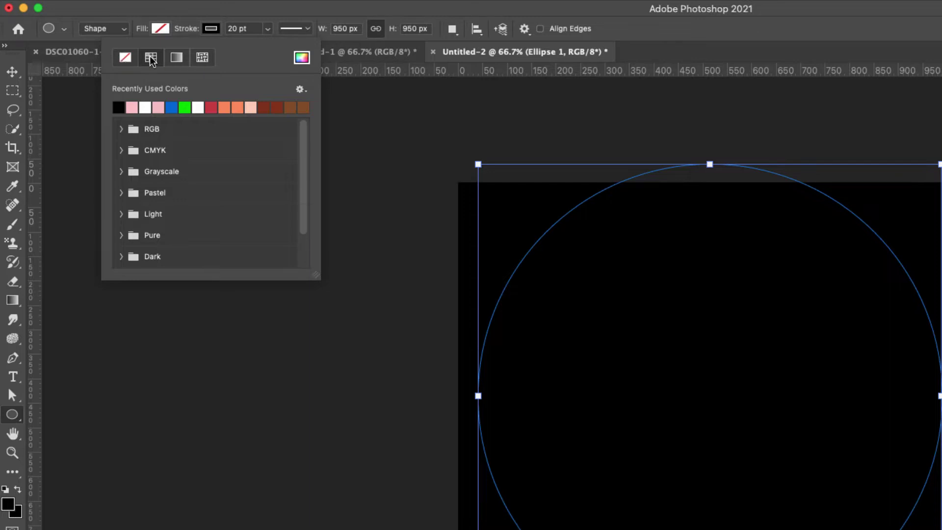
left_click(132, 107)
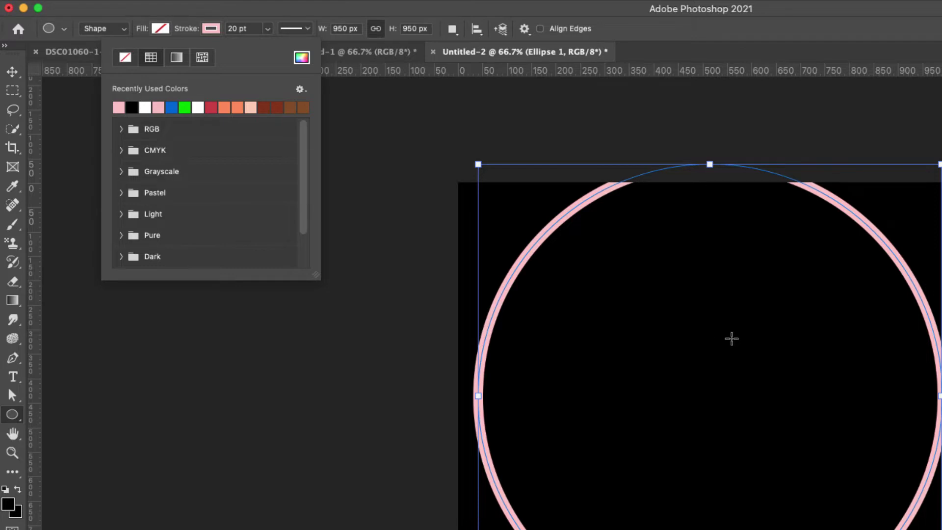
left_click(176, 58)
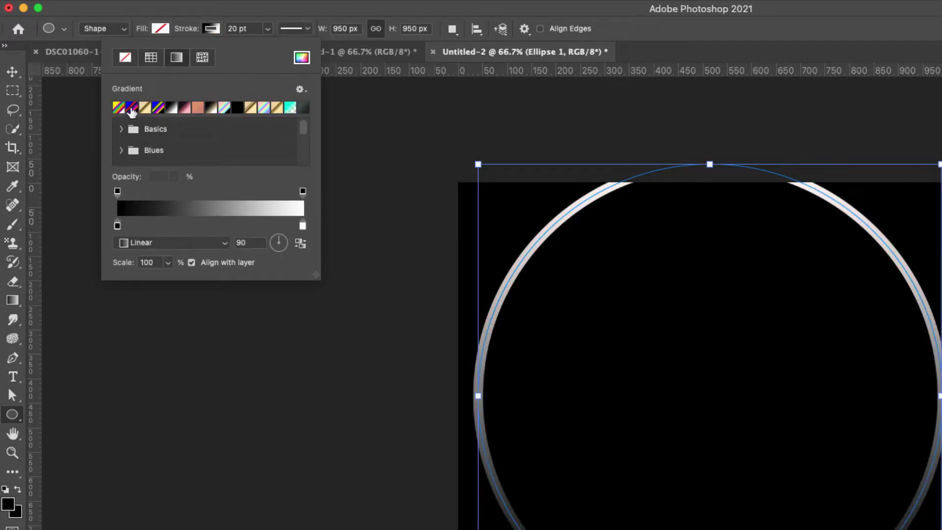
left_click(264, 107)
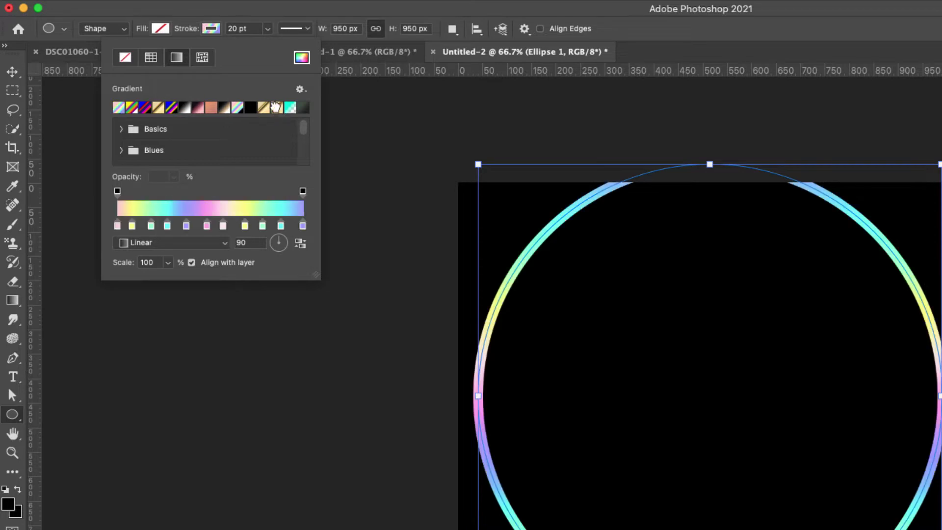
left_click(277, 107)
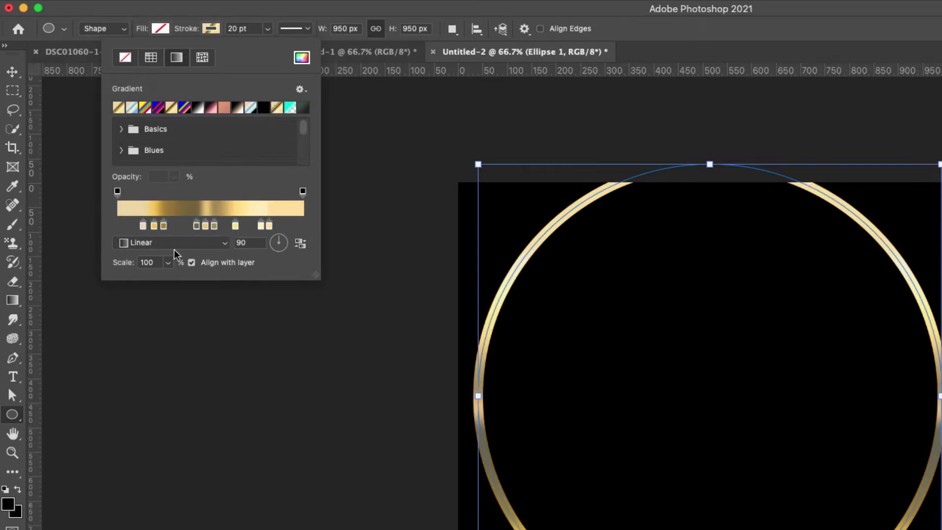
left_click(209, 59)
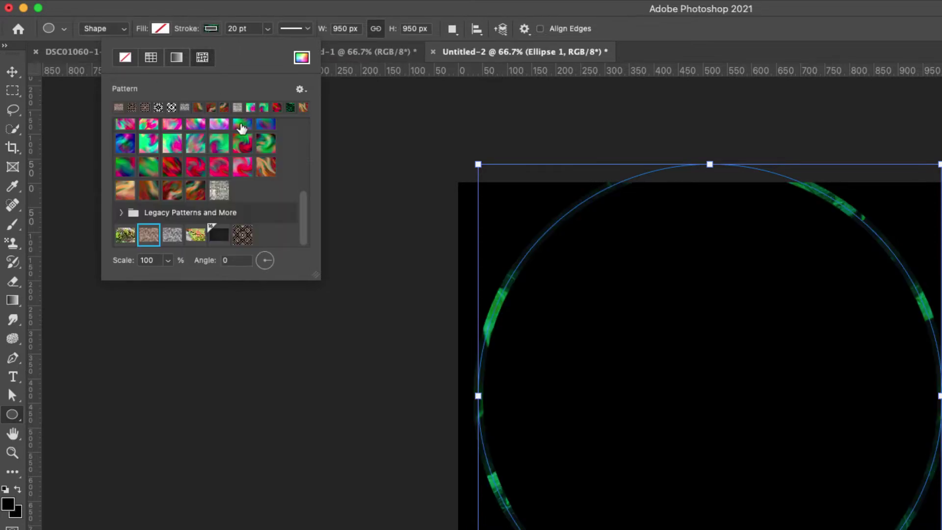
left_click(150, 235)
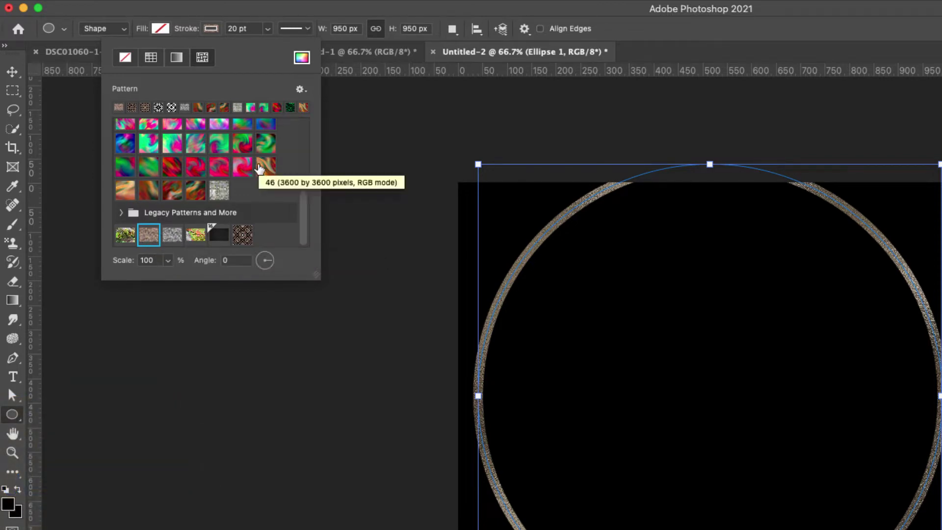
left_click(263, 168)
left_click(219, 190)
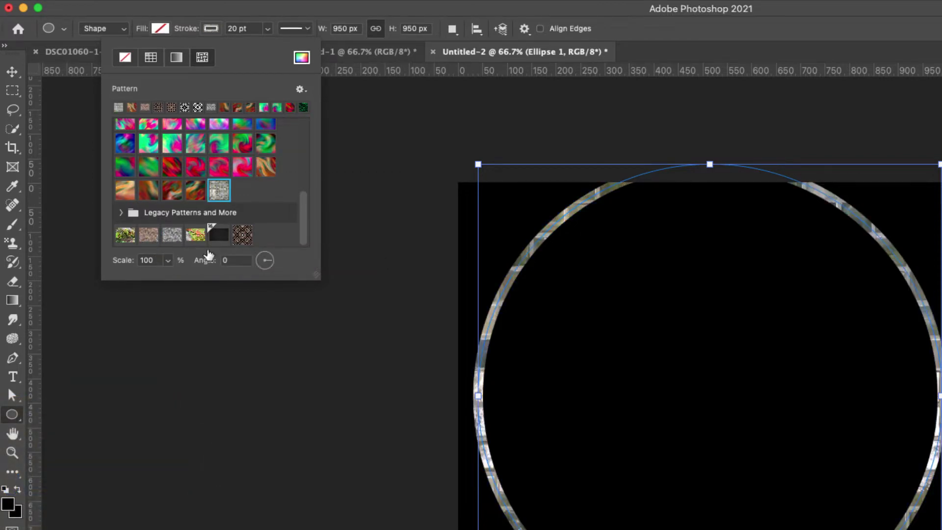
left_click(243, 235)
left_click(172, 234)
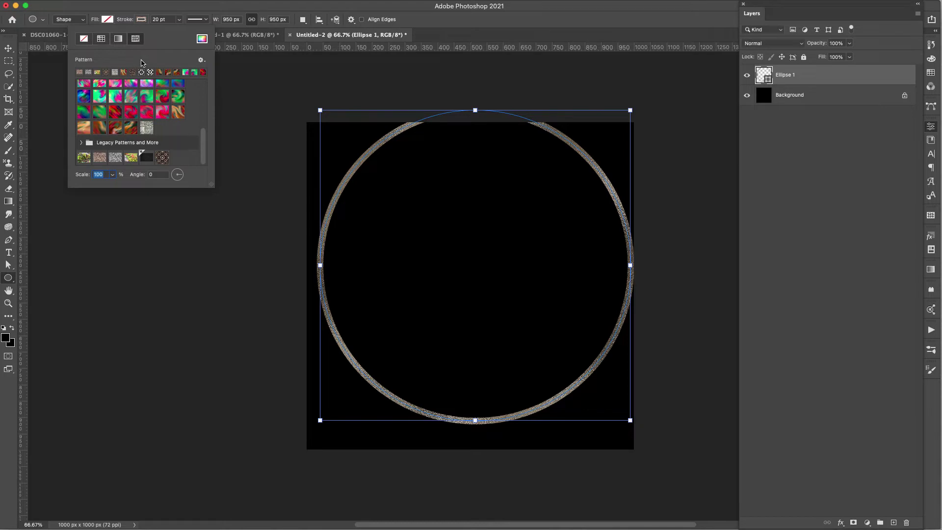
- Change the circle's stroke to solid white at 50 pt width
left_click(101, 39)
left_click(79, 72)
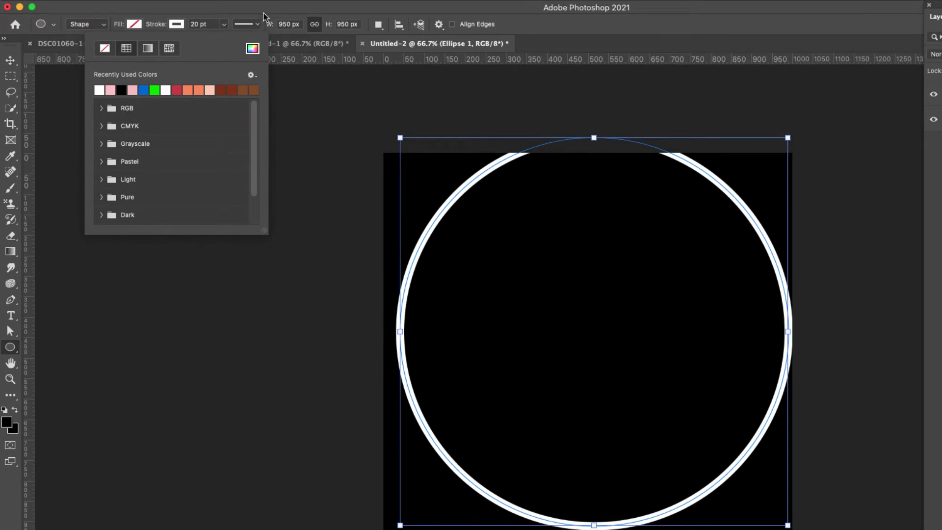
left_click(198, 24)
double_click(198, 23)
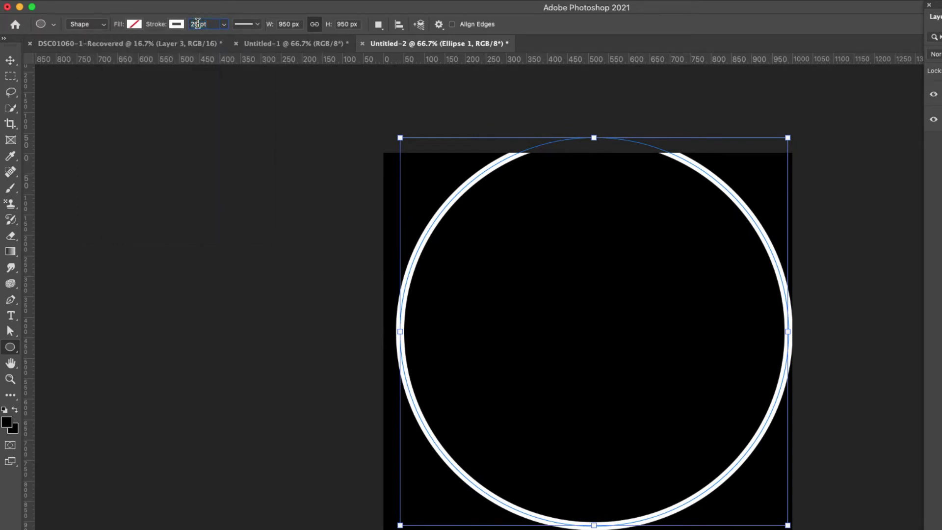
type("50")
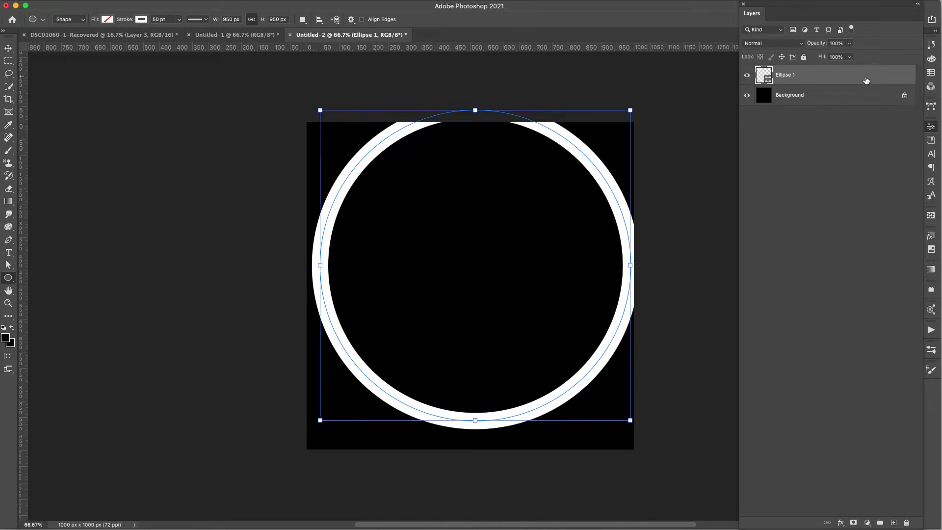
- Duplicate the circle layer and resize Ellipse 1 copy to 750 px
key("super+j")
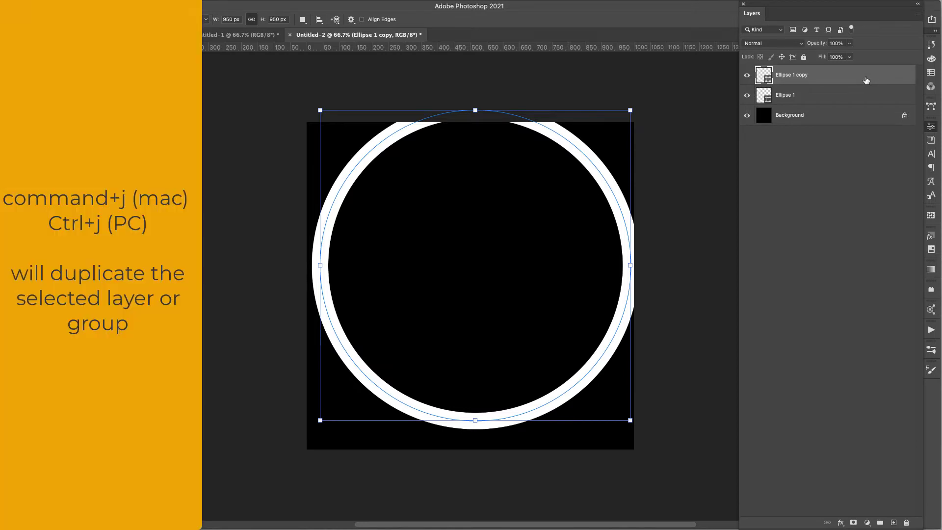
key("super+j")
key("super+j")
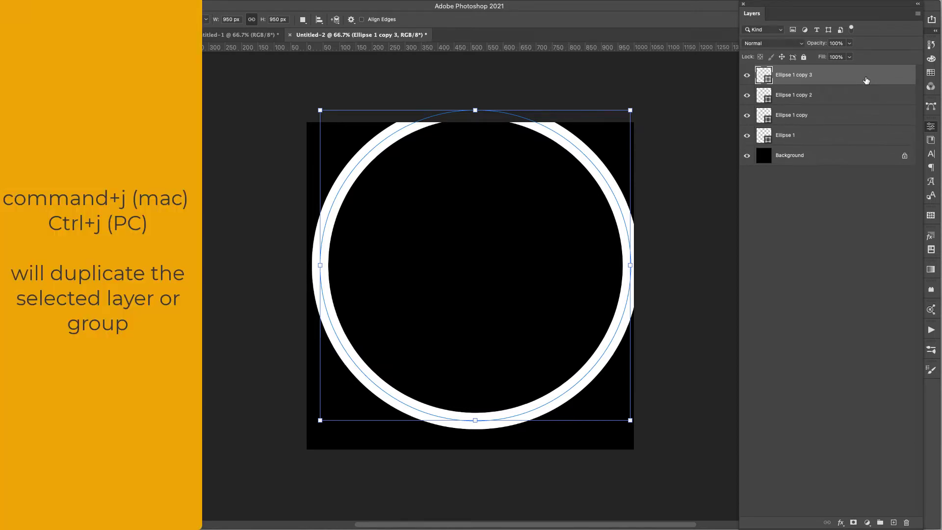
key("super+j")
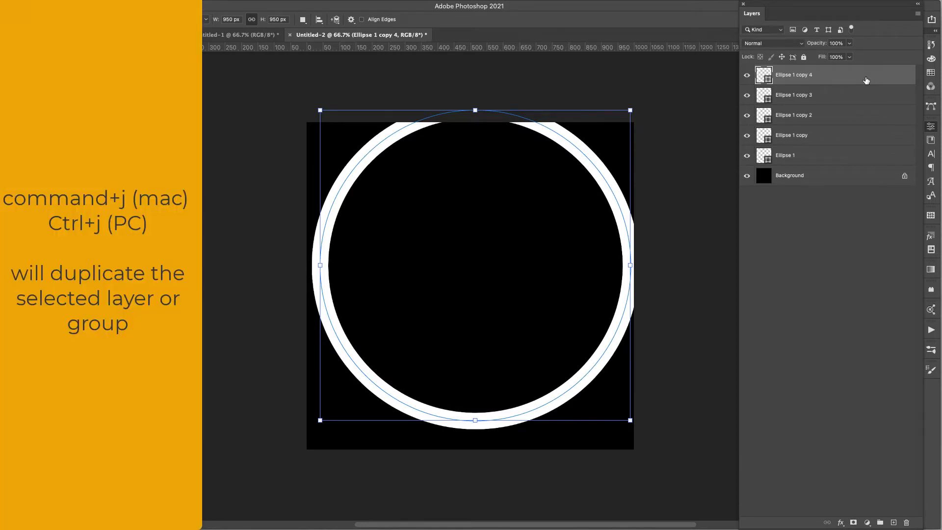
left_click(791, 135)
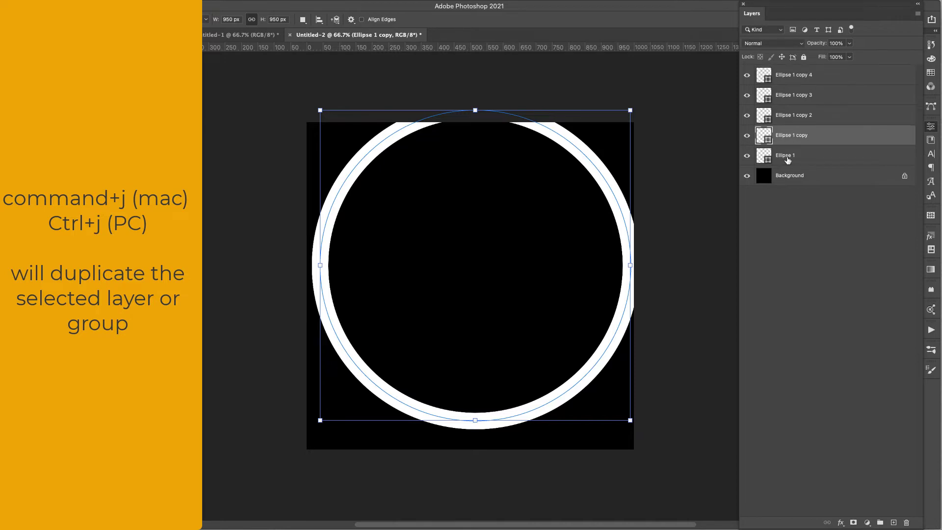
left_click(788, 159)
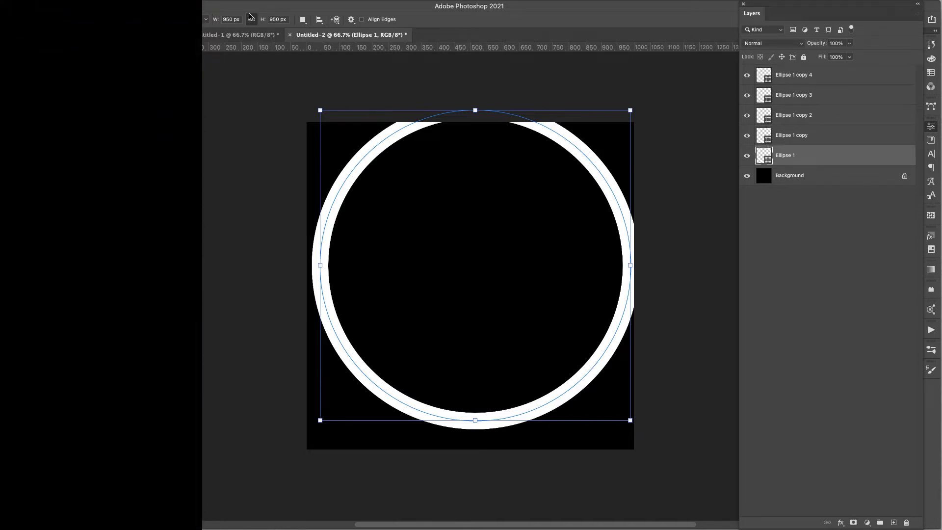
left_click(785, 138)
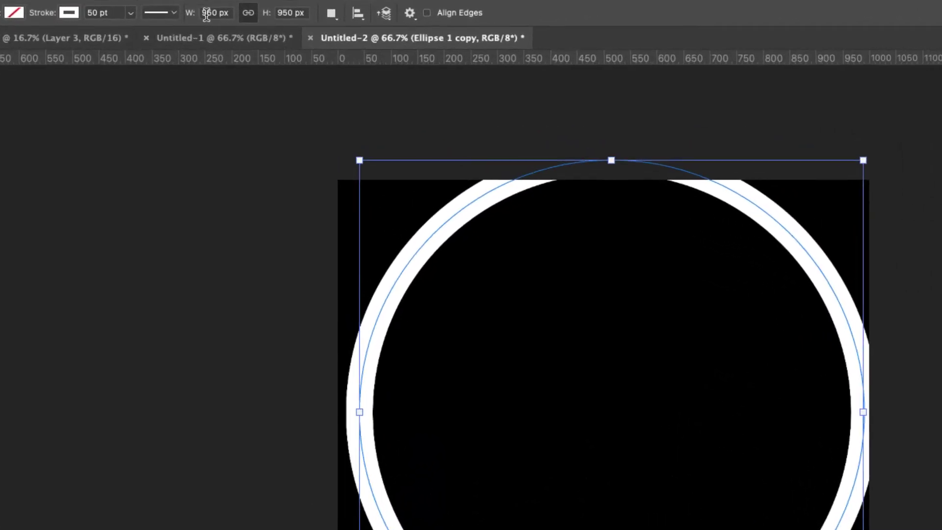
left_click(216, 20)
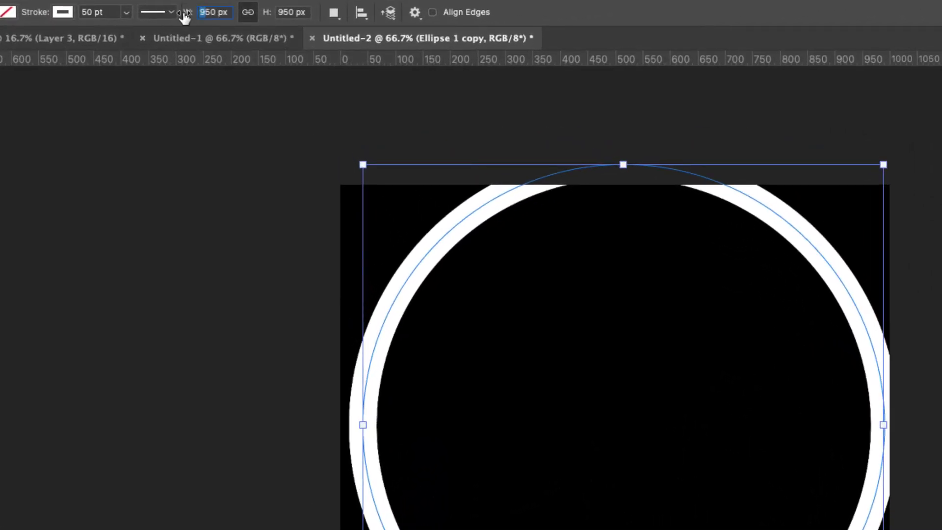
type("750")
key("Return")
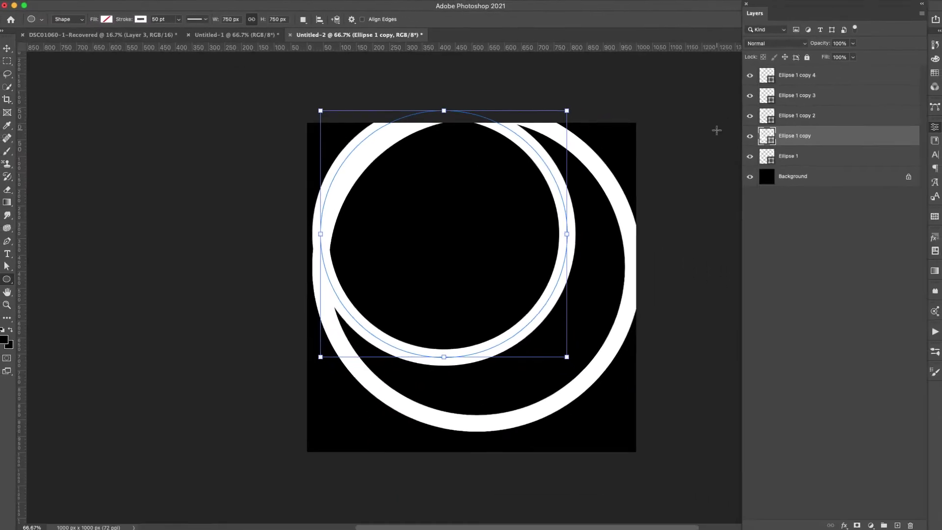
- Resize Ellipse 1 copy 2 to 550 px
left_click(785, 119)
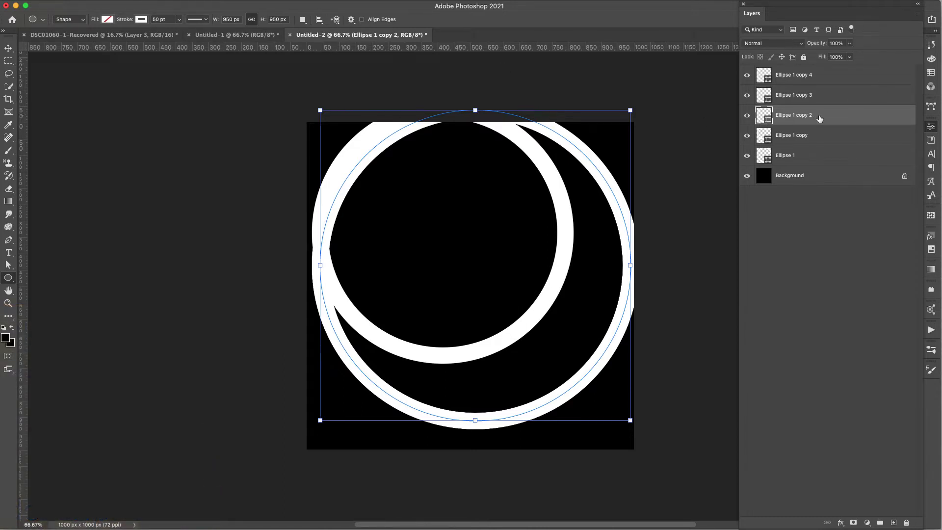
left_click(227, 20)
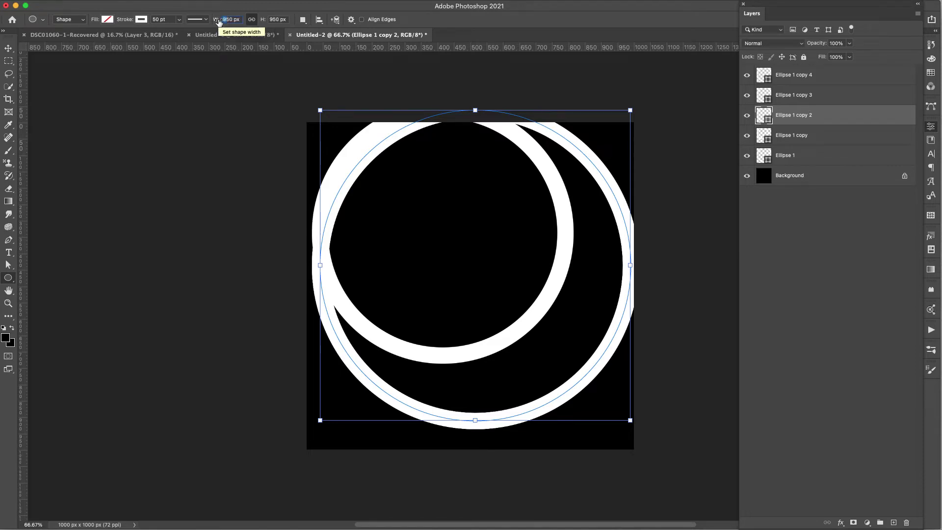
type("5")
key("Return")
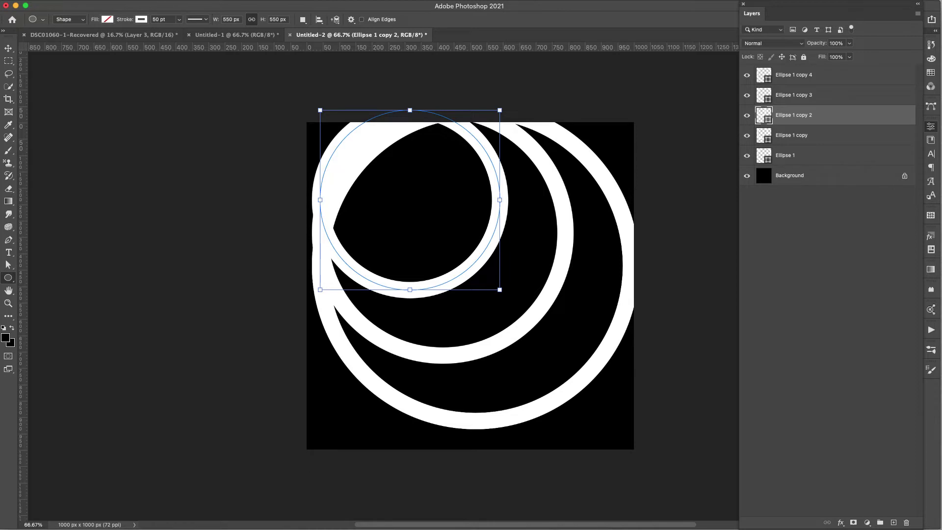
scroll(91, 59, "right", 5)
scroll(91, 59, "left", 3)
- Resize Ellipse 1 copy 3 to 350 px and Ellipse 1 copy 4 to 150 px
left_click(811, 96)
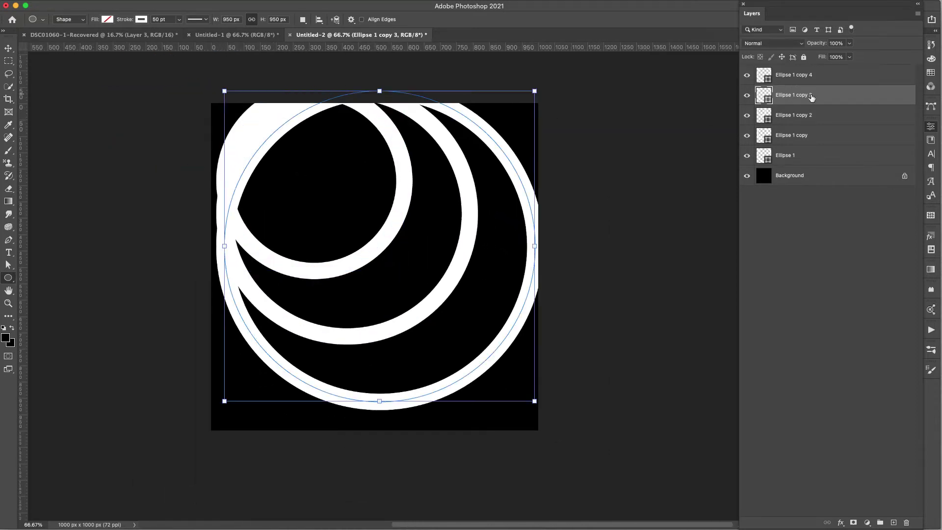
left_click(227, 19)
type("350")
key("Tab")
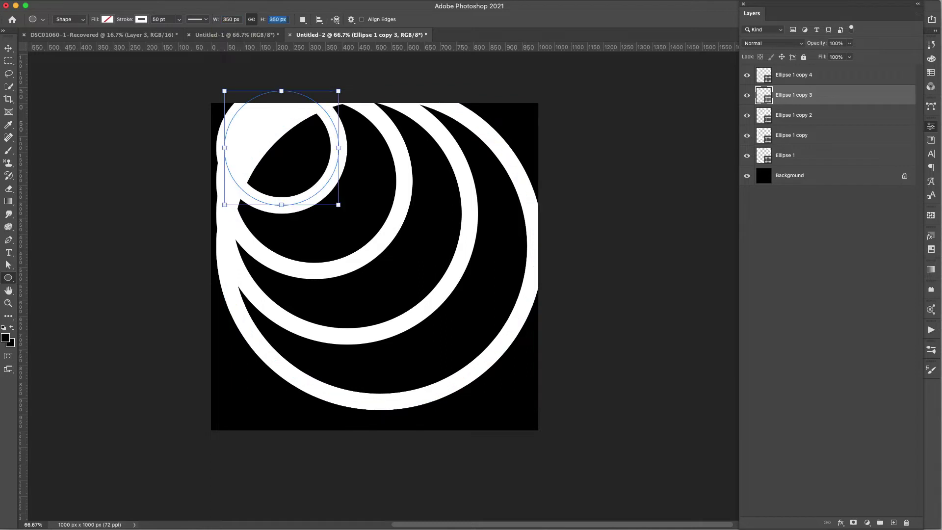
left_click(785, 75)
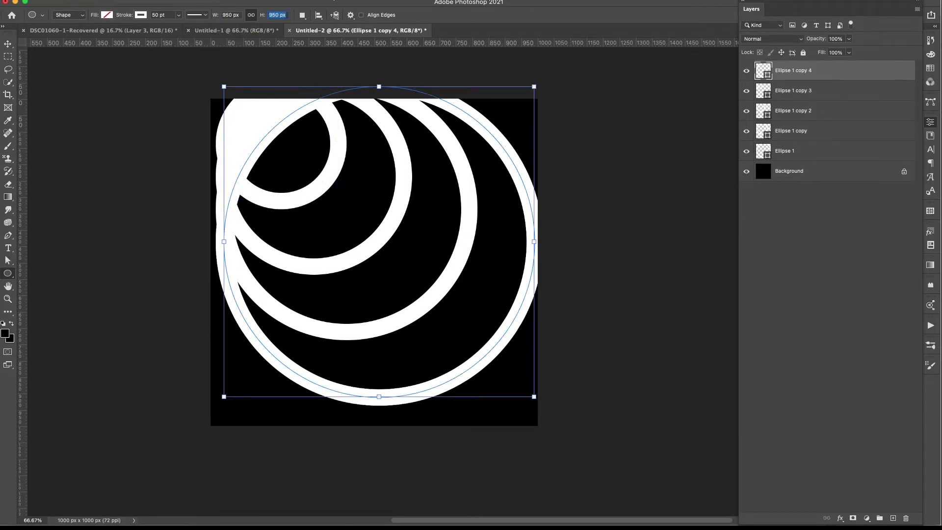
type("150")
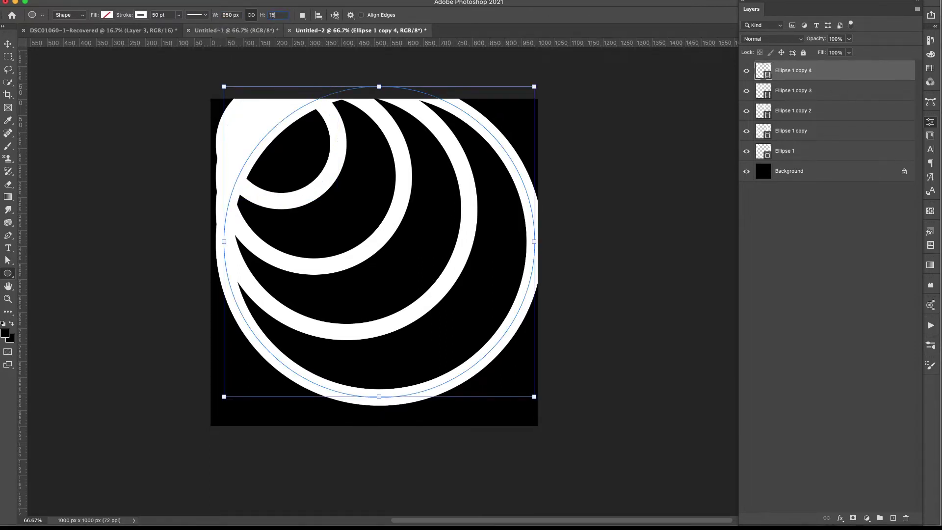
key("Return")
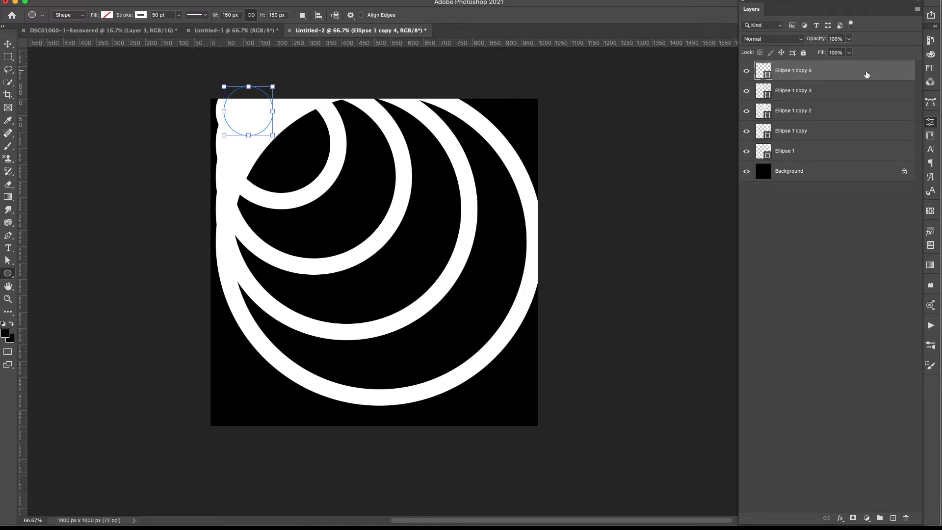
- Select all five ellipse layers and align their horizontal and vertical centres
left_click(805, 153, "shift")
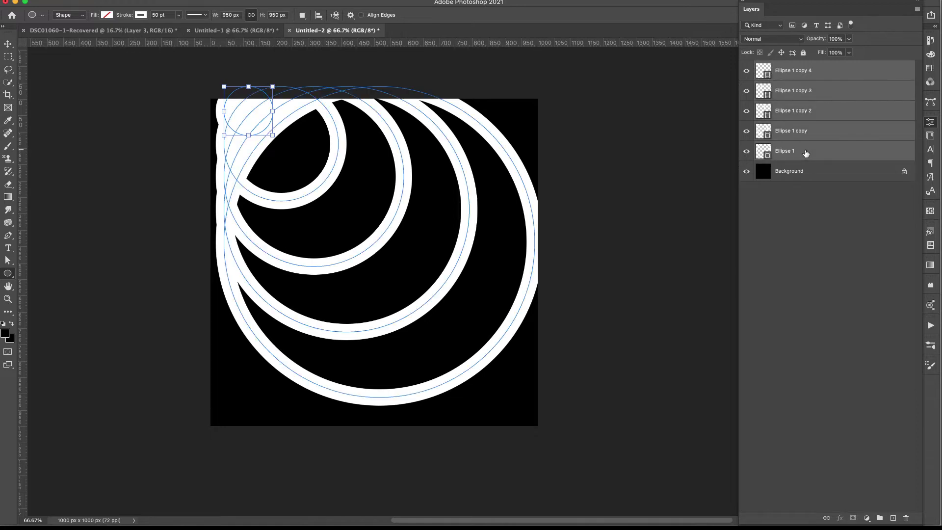
key("v")
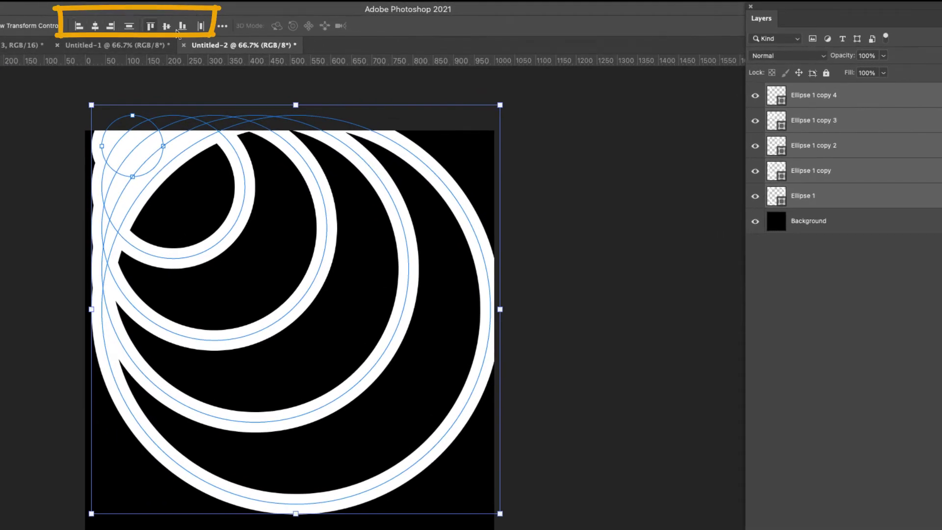
left_click(95, 27)
left_click(167, 27)
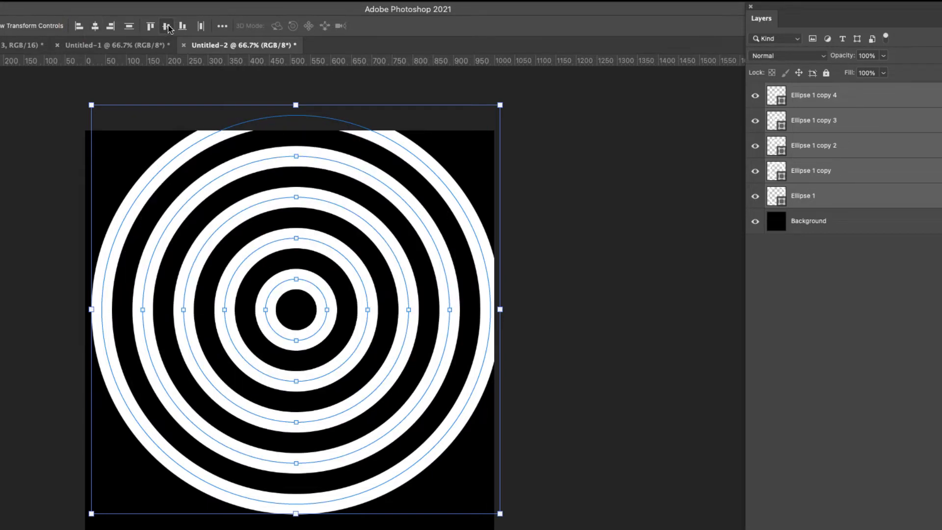
key("ctrl+h")
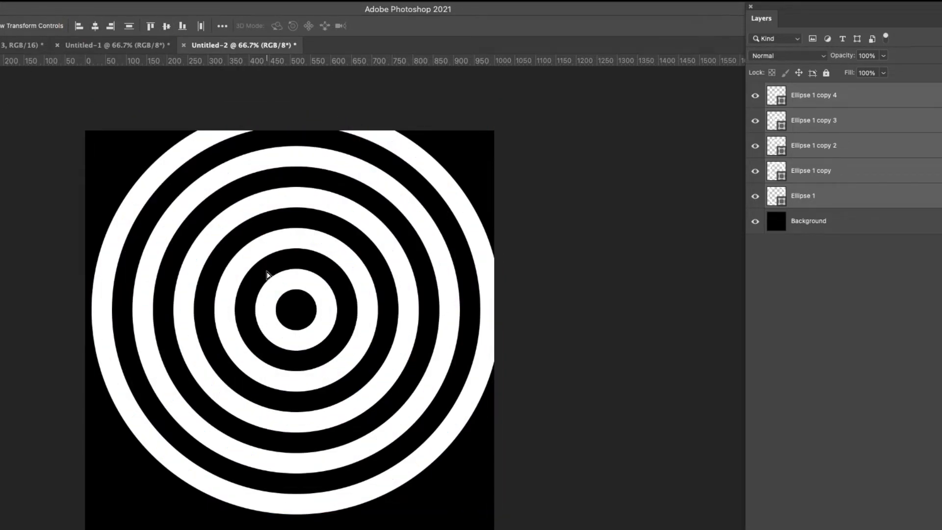
key("ctrl+h")
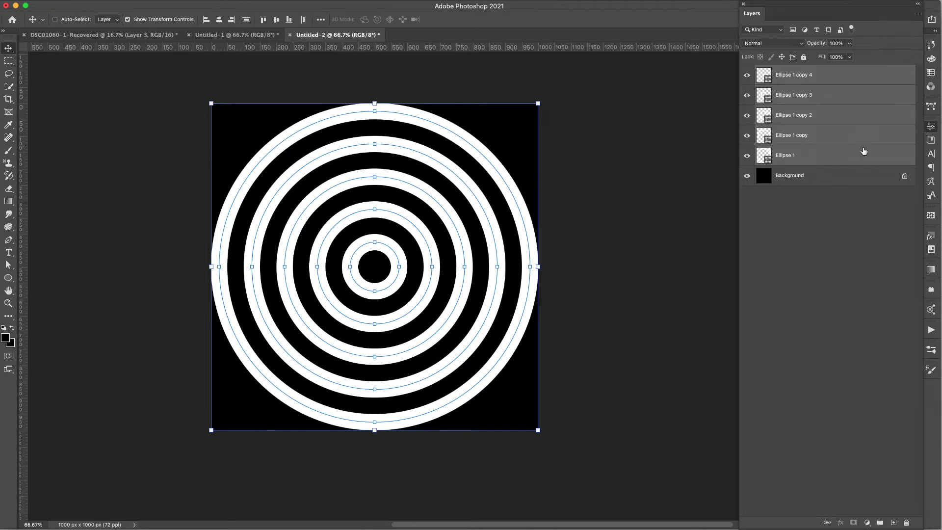
- Group the five ring layers as Group 1 and duplicate it as Group 1 copy
key("super+g")
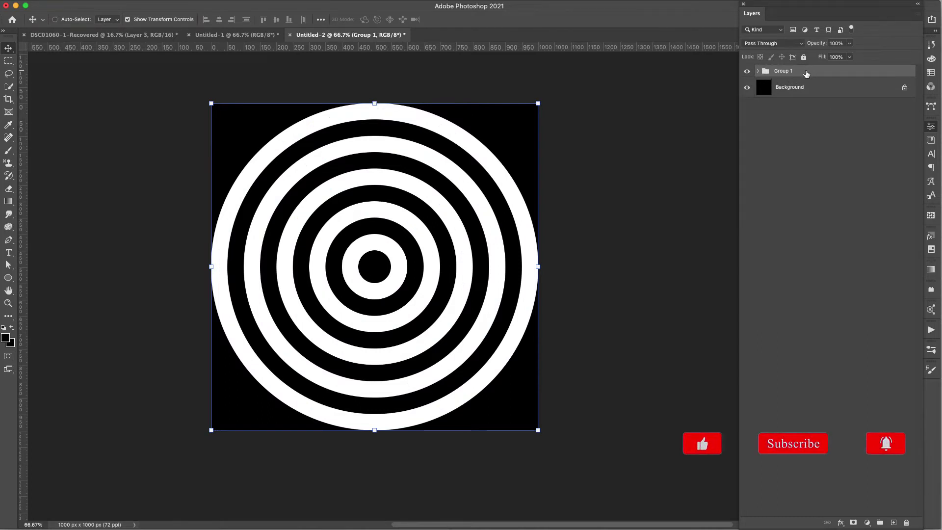
key("super+j")
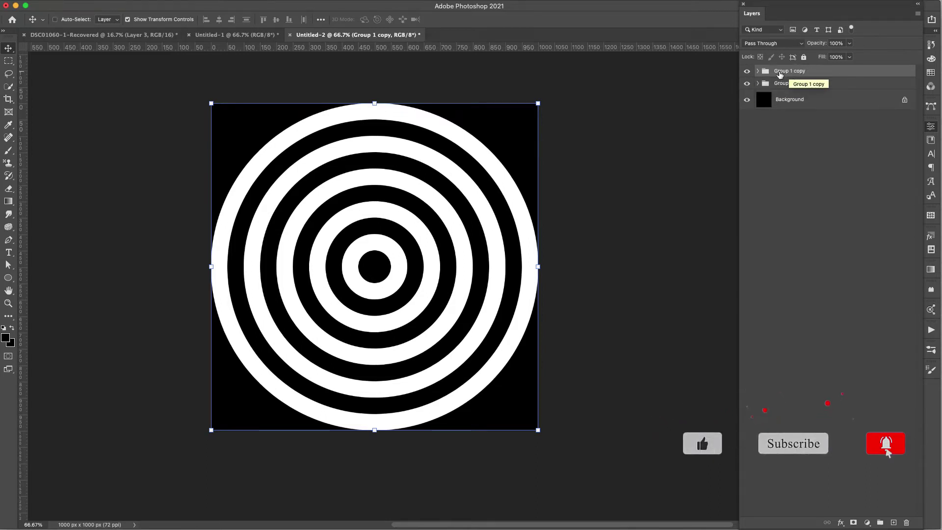
double_click(781, 83)
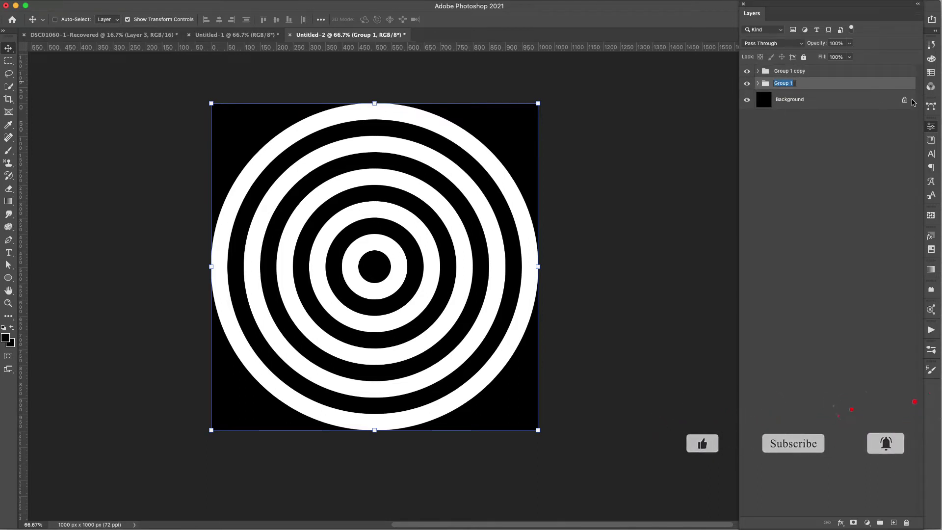
- Unlock the Background as Layer 0, move Group 1 beneath it and hide Group 1
left_click(908, 103)
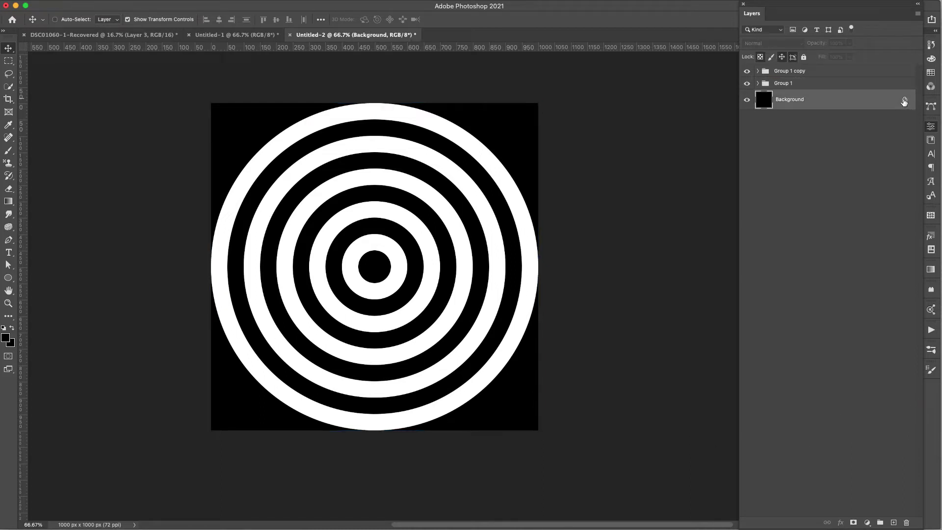
left_click(904, 102)
left_click(823, 84)
left_click_drag(798, 84, 795, 112)
left_click(747, 103)
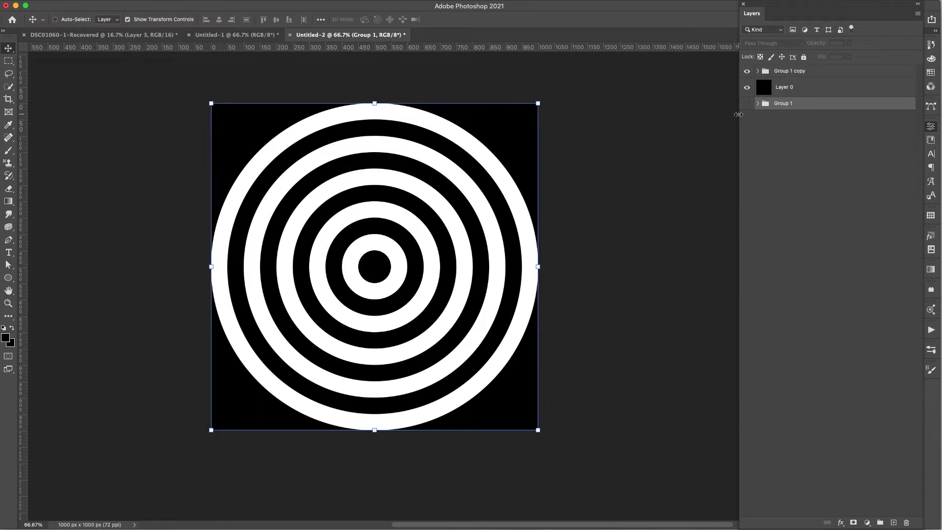
left_click(757, 104)
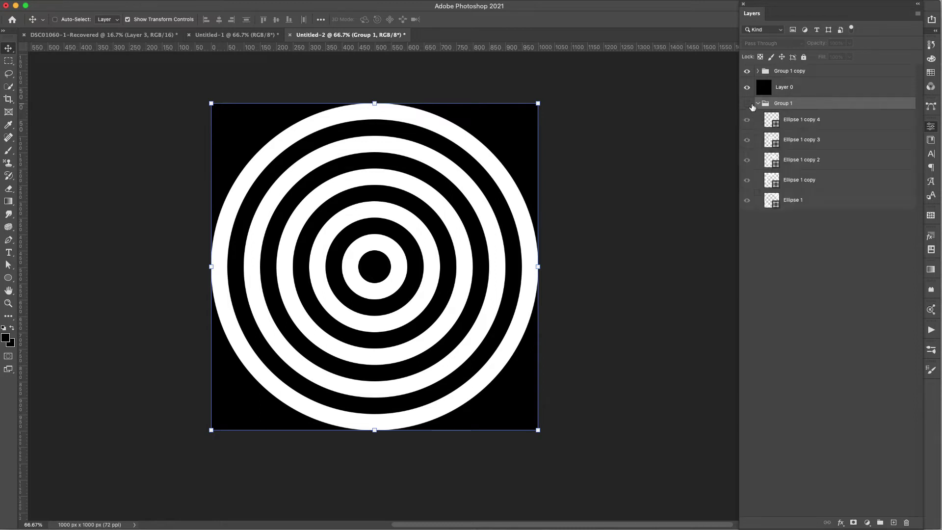
left_click(758, 104)
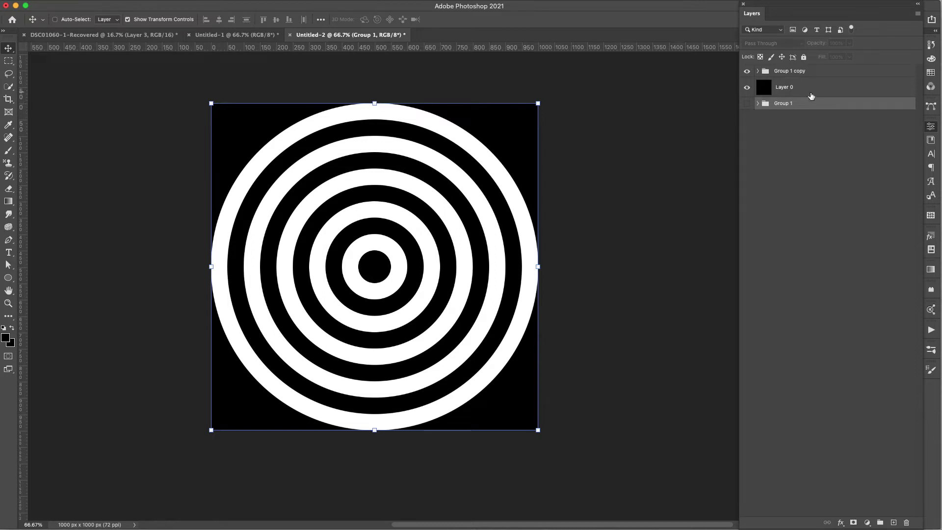
left_click(781, 74)
left_click(748, 72)
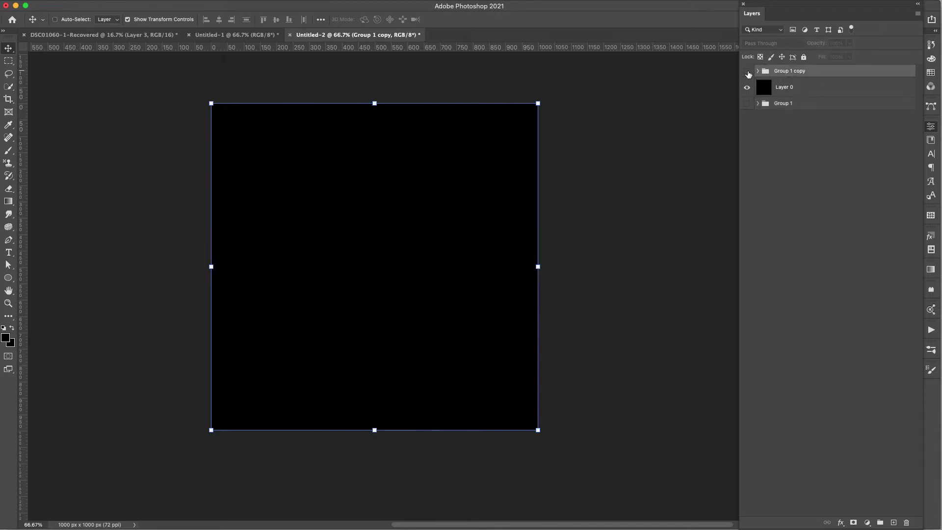
left_click(748, 72)
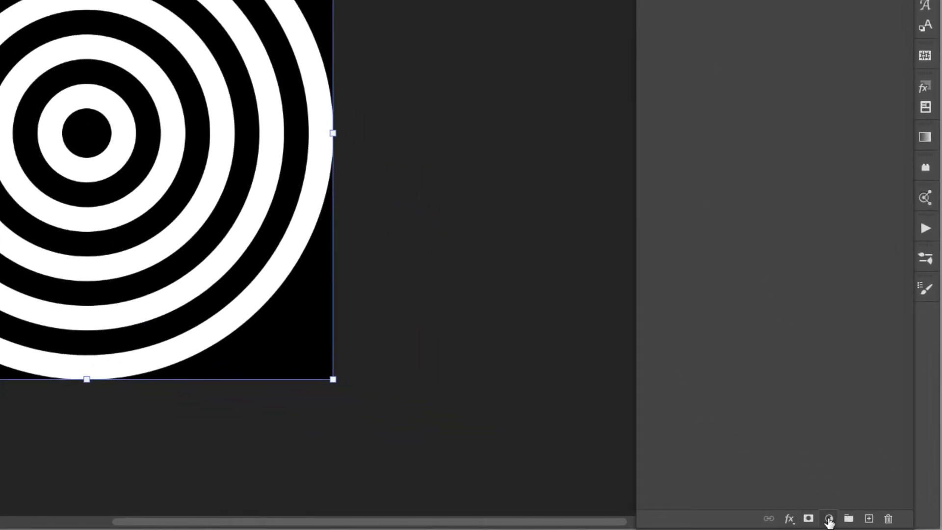
- Add a Pattern Fill layer using the brown metallic texture at 125% scale
left_click(830, 520)
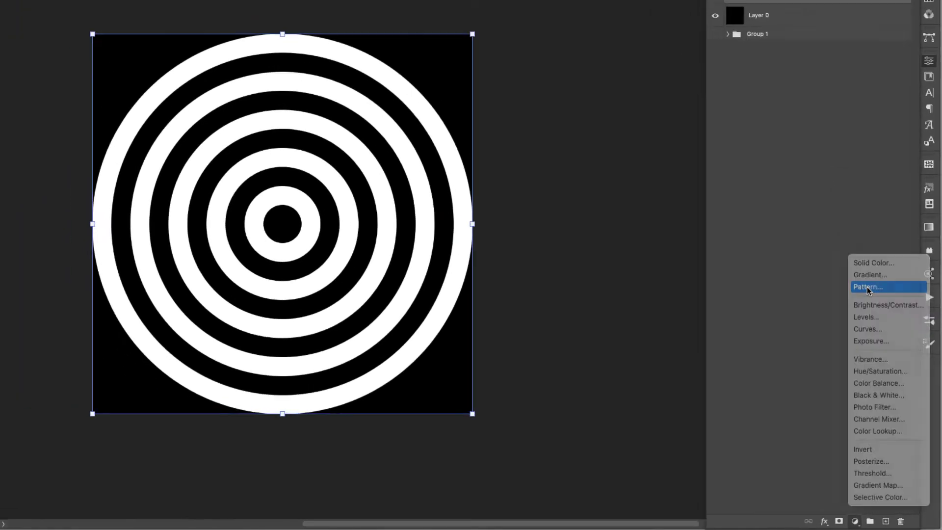
left_click(846, 215)
left_click(70, 127)
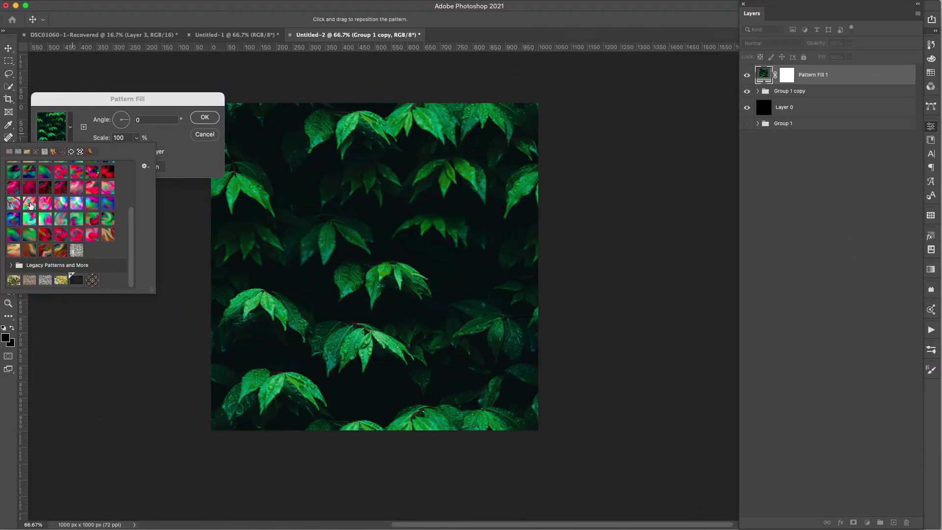
left_click(30, 280)
left_click(176, 149)
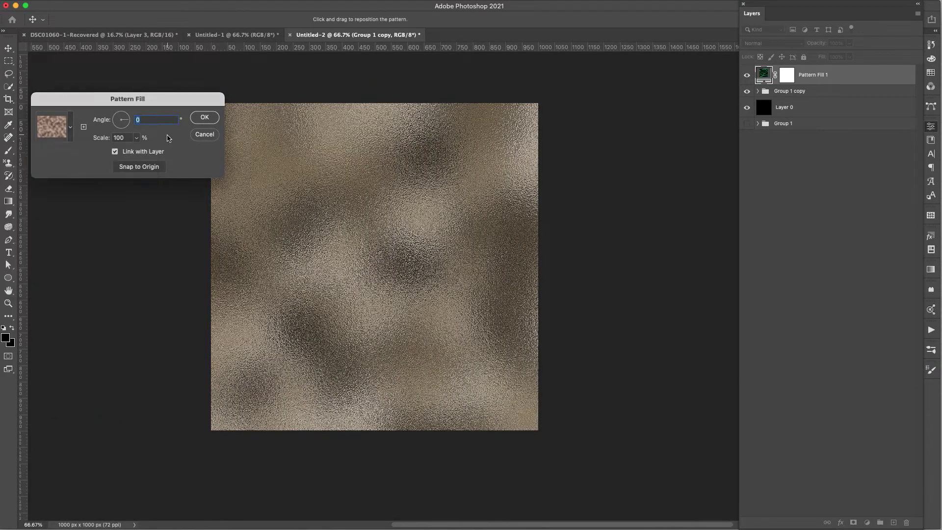
left_click(121, 138)
type("125")
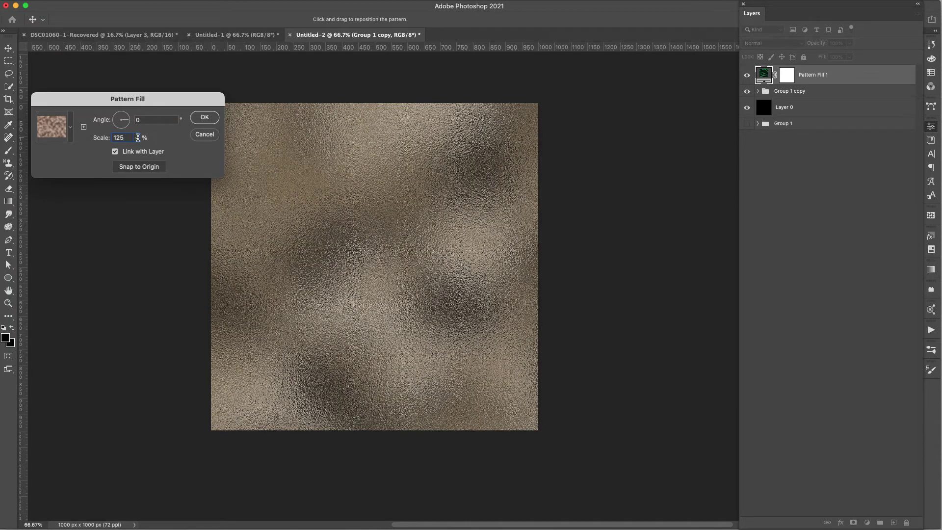
left_click(205, 117)
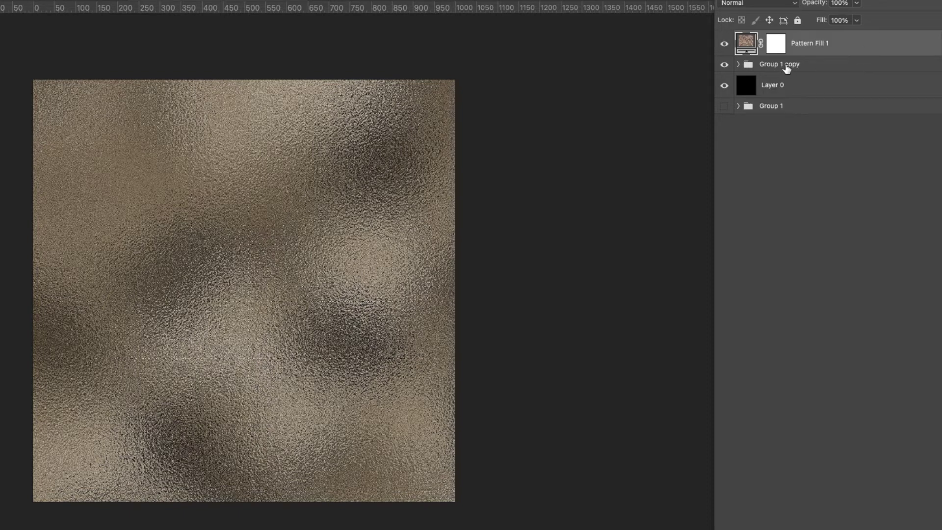
- Clip the metallic pattern fill to Group 1 copy and select the ring group
left_click_drag(823, 51, 850, 53)
left_click(849, 53, "alt")
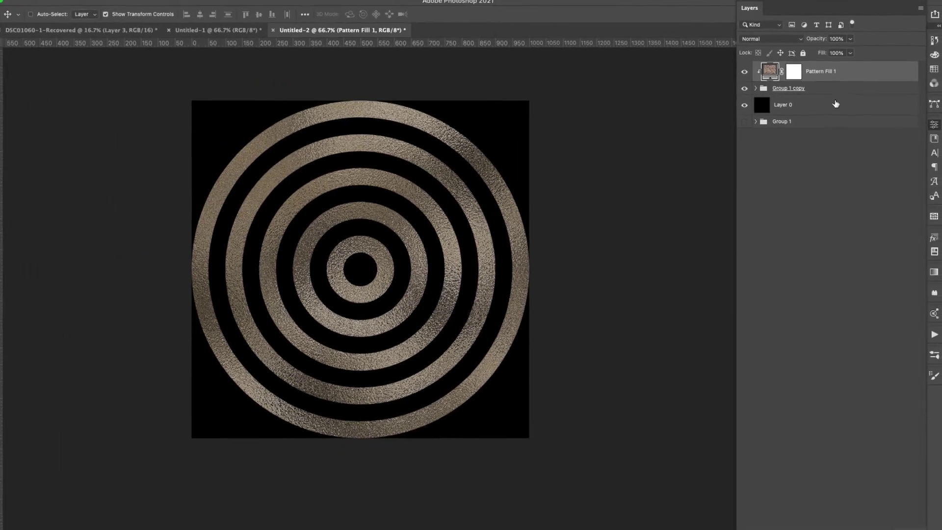
key("alt+bracketleft")
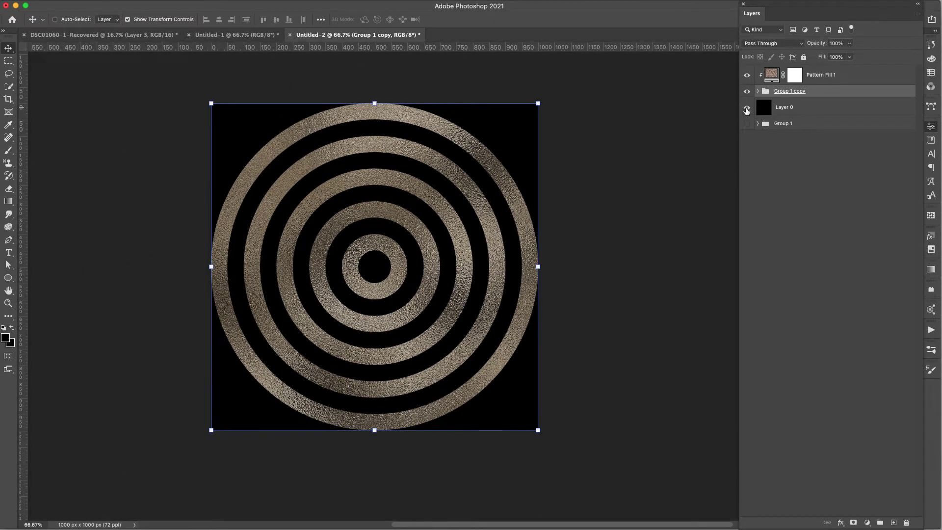
- Hide the black Layer 0 and duplicate Ellipse 1, the largest ring in Group 1 copy
left_click(747, 108)
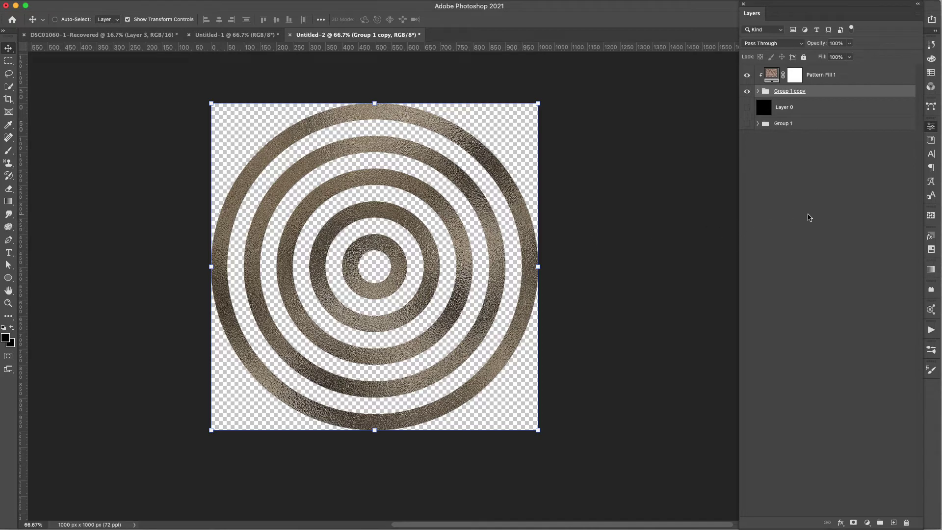
left_click(810, 214)
left_click(759, 92)
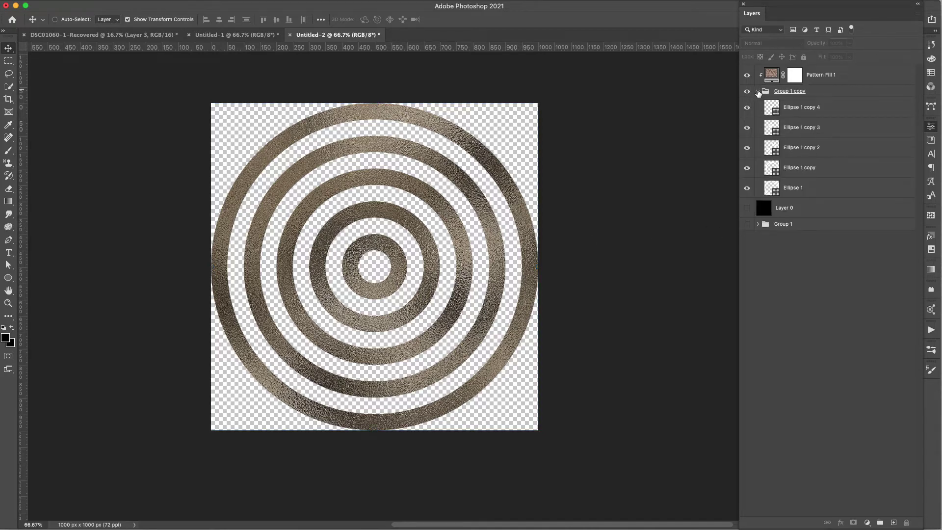
left_click(805, 189)
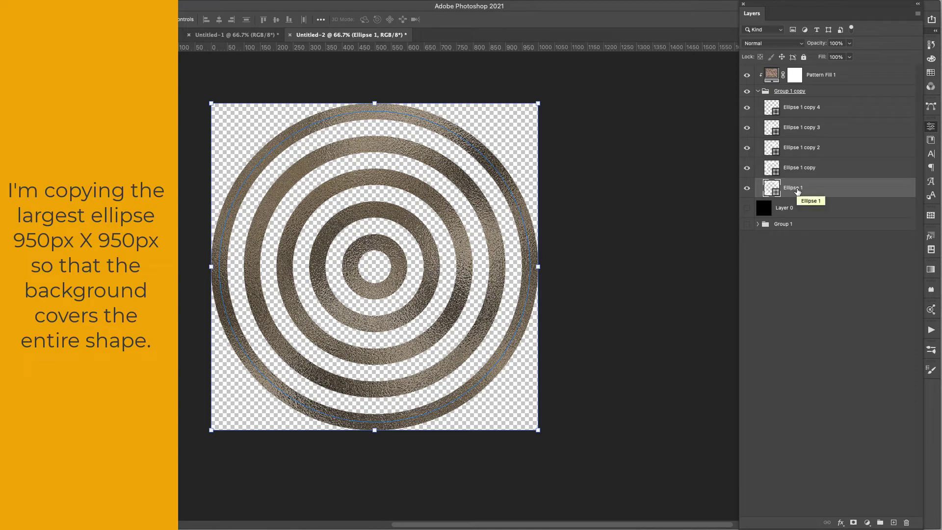
key("ctrl+j")
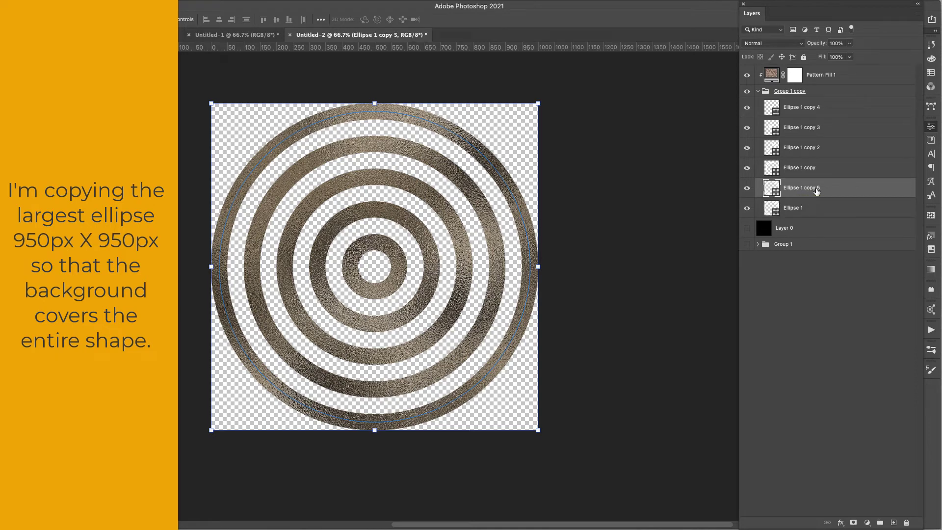
- Move Ellipse 1 copy 5 out of Group 1 copy to sit above Layer 0
left_click_drag(817, 192, 799, 230)
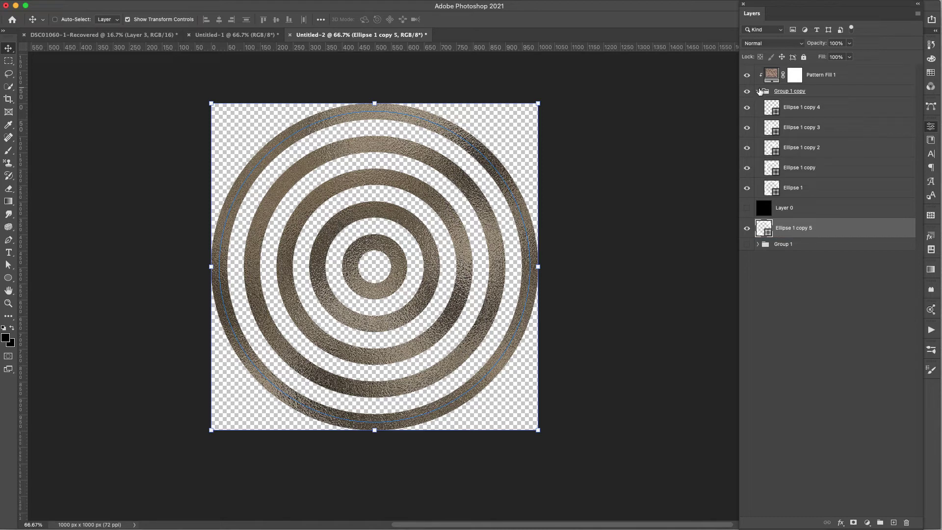
left_click(760, 91)
left_click_drag(792, 128, 785, 106)
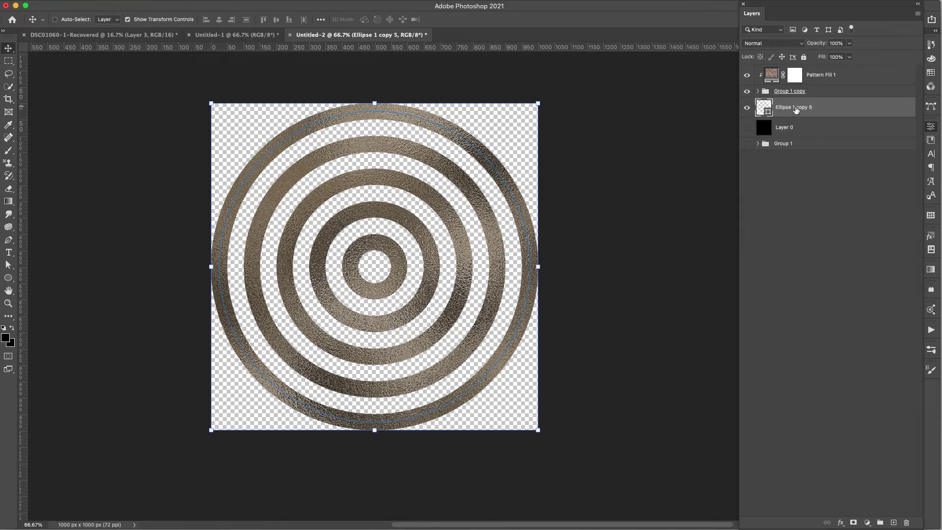
- Give Ellipse 1 copy 5 a light pink fill from the Ellipse tool's Fill swatches
key("u")
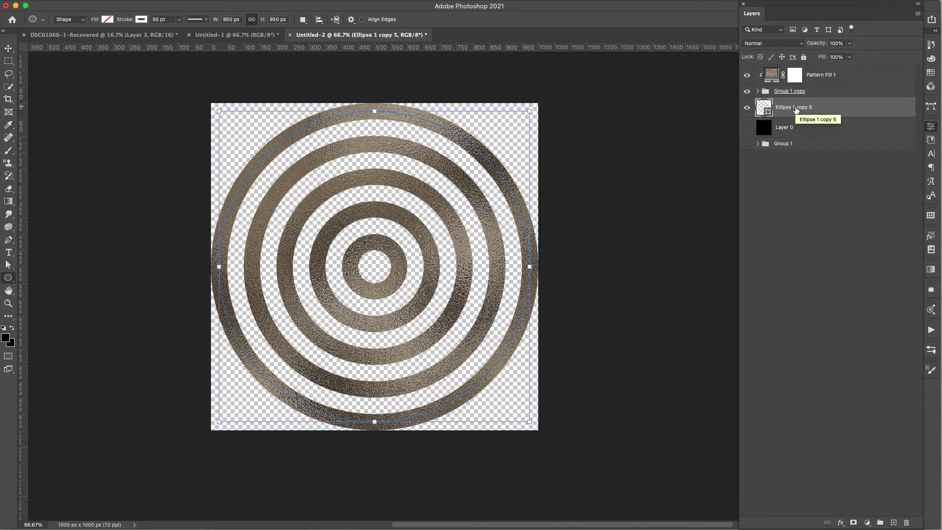
left_click(140, 20)
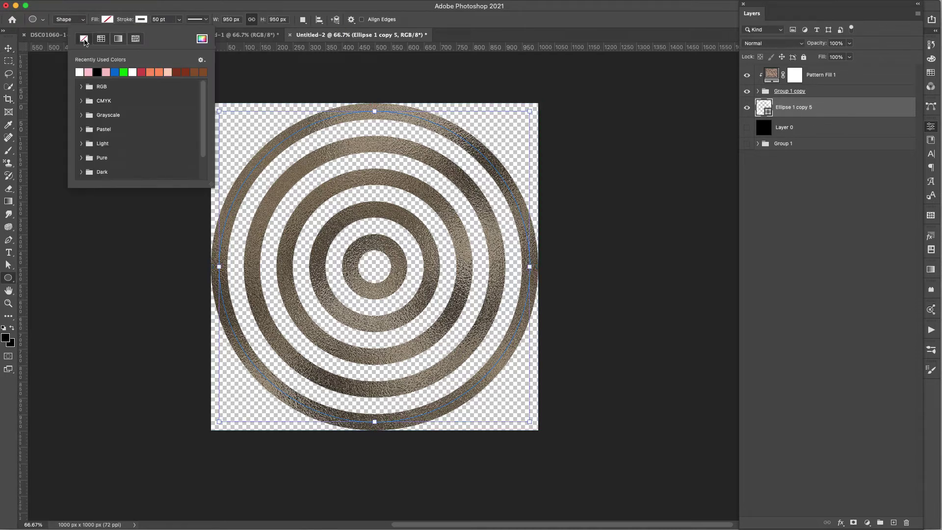
left_click(109, 20)
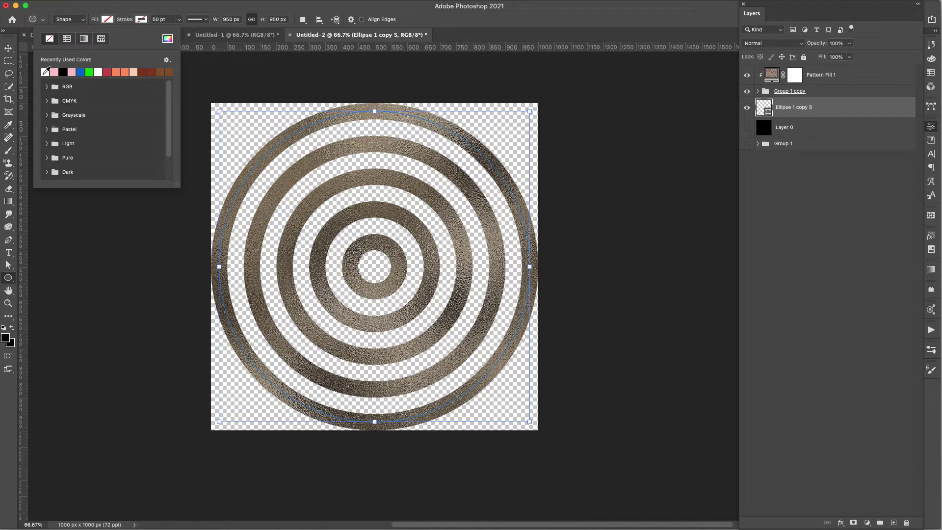
left_click(55, 73)
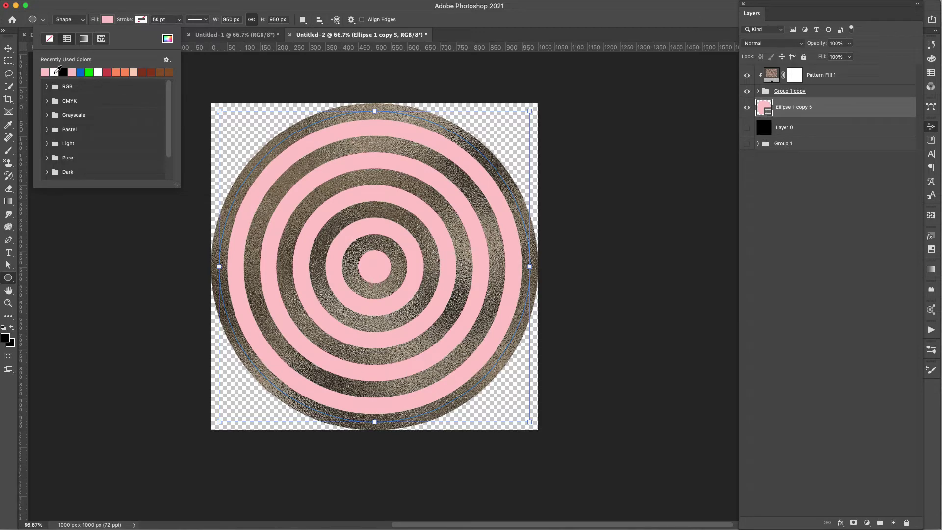
left_click(99, 72)
left_click(107, 72)
left_click(124, 72)
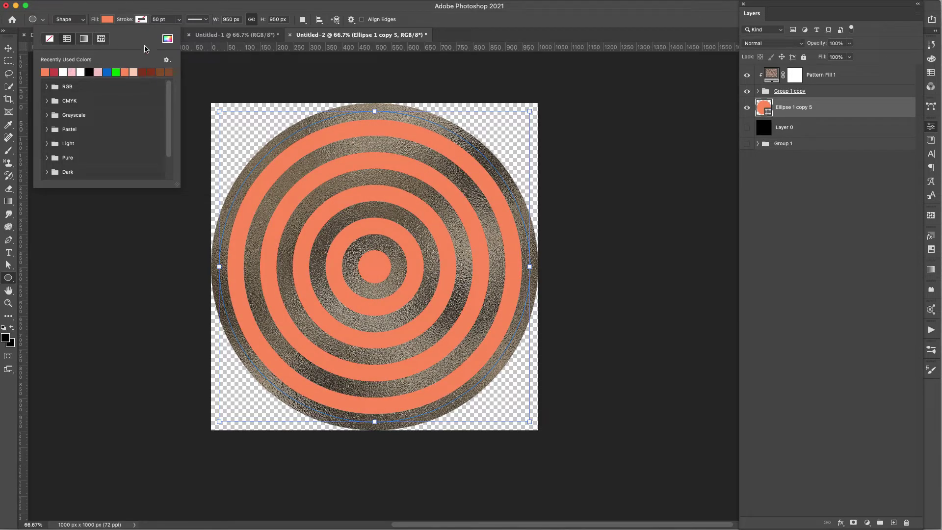
left_click(73, 72)
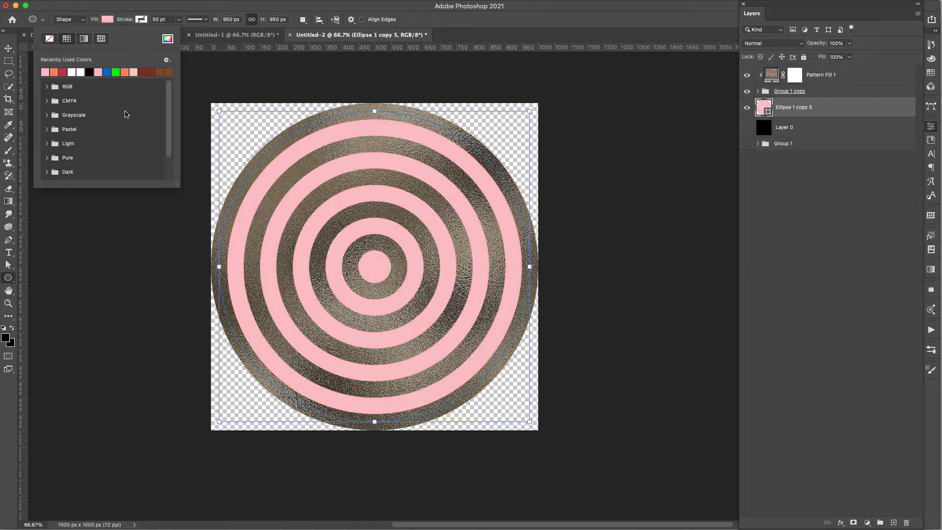
left_click(822, 198)
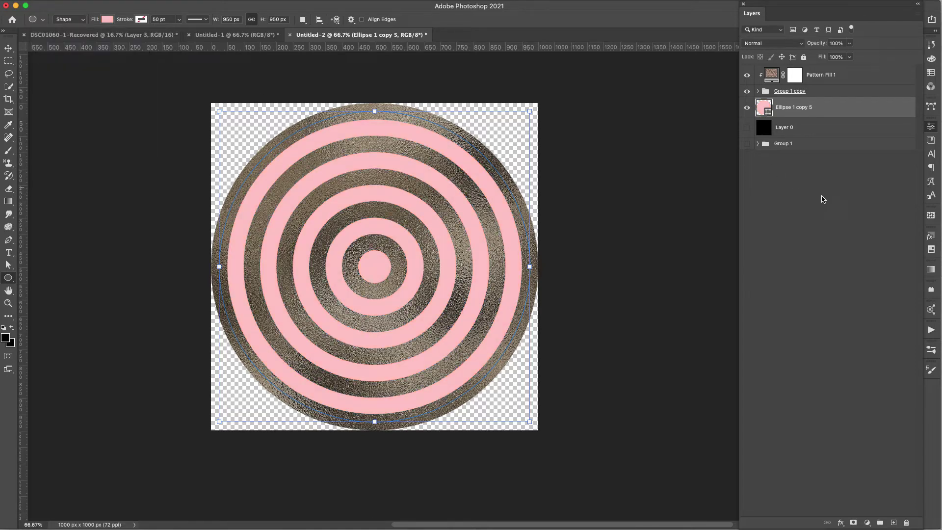
- Select the pink circle copy, Group 1 copy and Pattern Fill 1 together
left_click(747, 107)
left_click(747, 108)
left_click(790, 92)
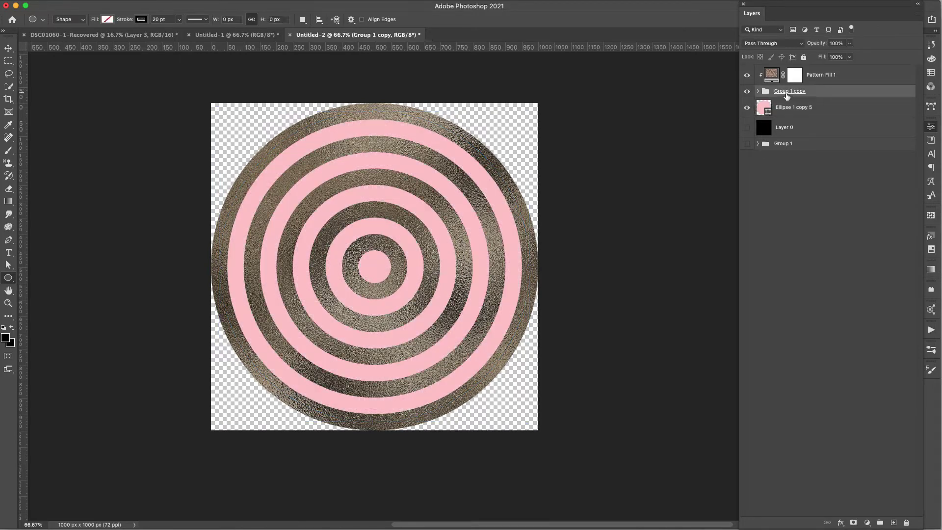
left_click(787, 110)
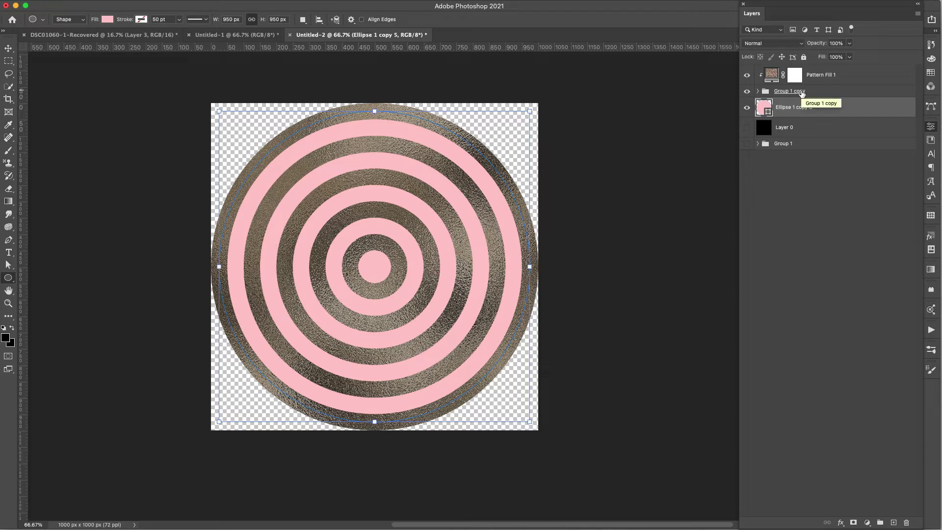
left_click(802, 93, "shift")
left_click(821, 77, "shift")
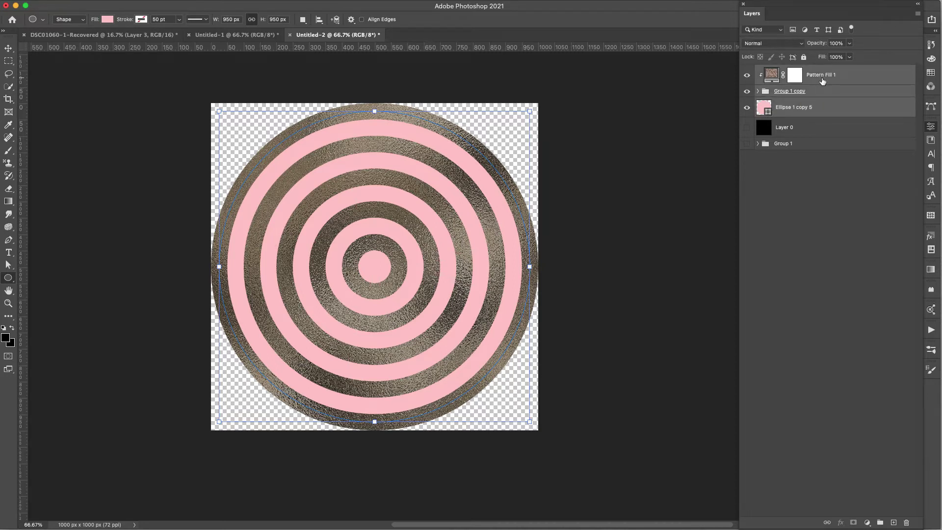
- Group the three layers as Group 2 and turn it into a single layer
key("super+g")
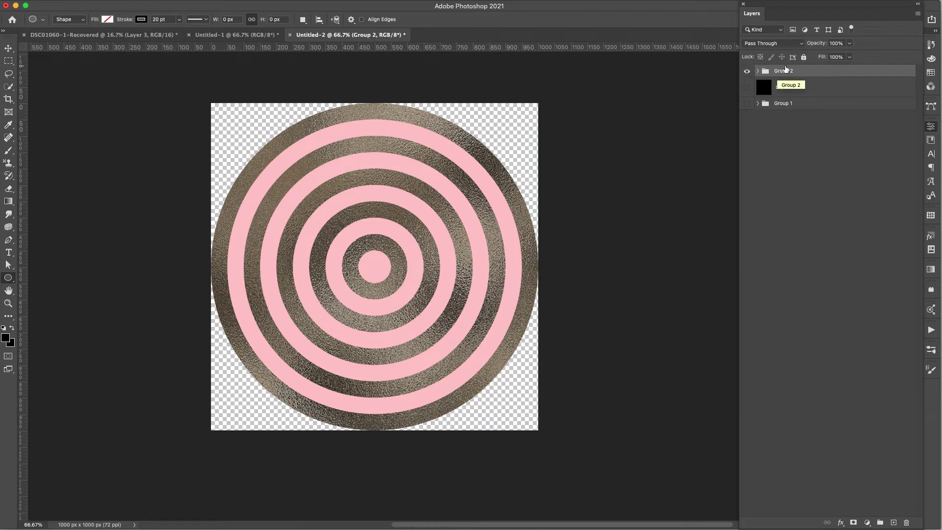
left_click(747, 71)
left_click(747, 71)
scroll(480, 268, "right", 2)
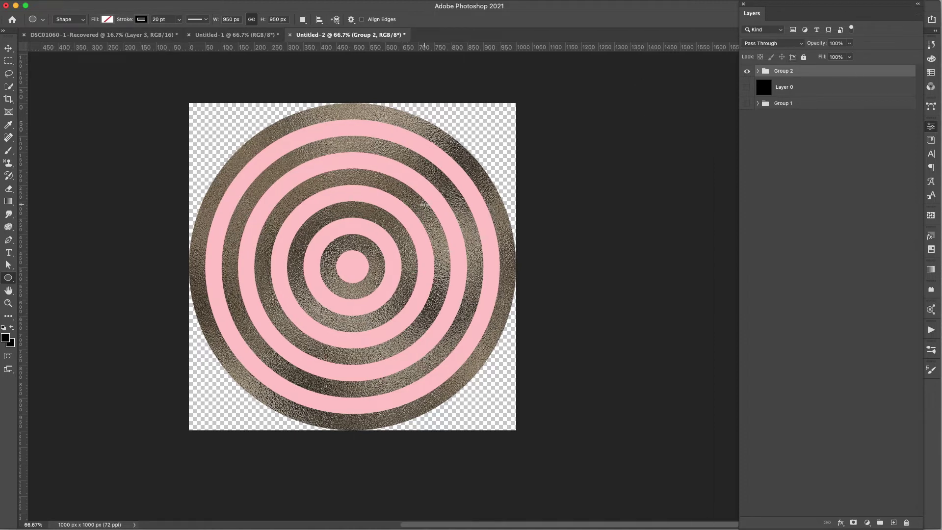
key("ctrl+e")
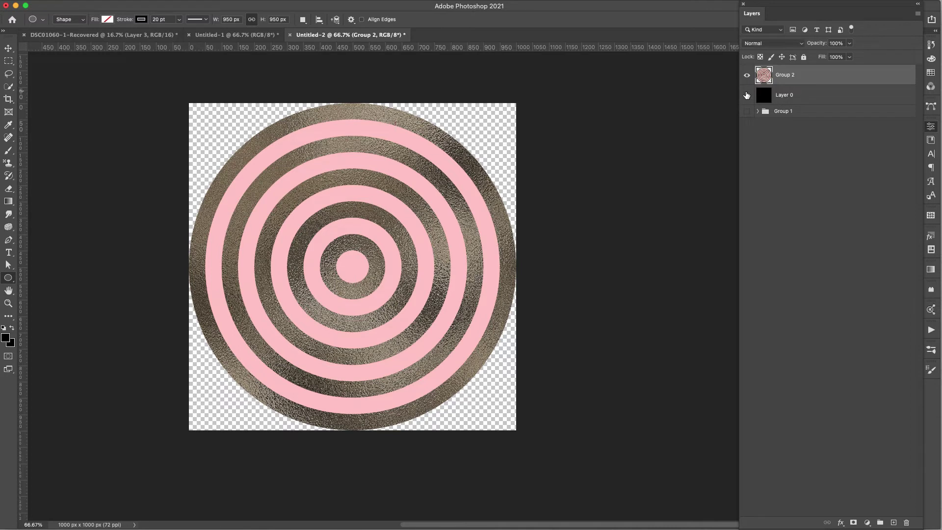
- Show Layer 0 again, make three copies of Group 2, and select all four
left_click(746, 95)
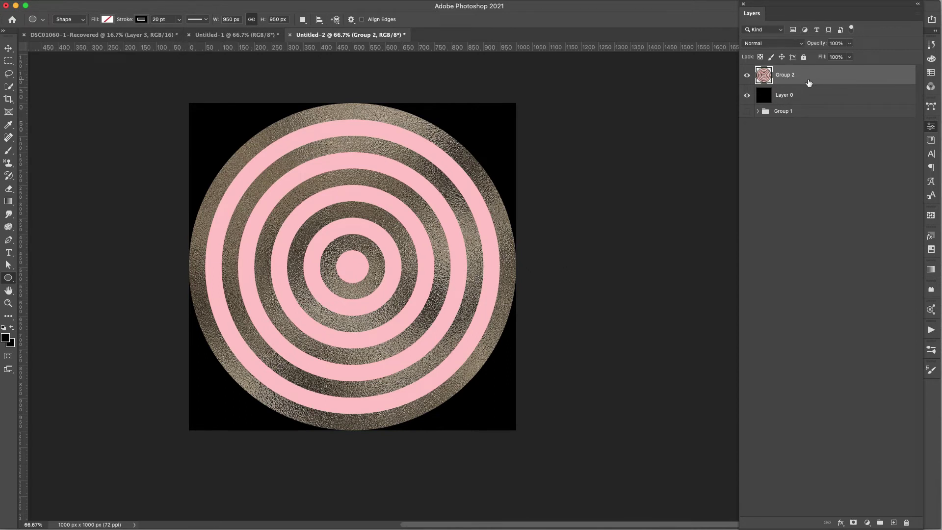
key("super+j")
key("super+j")
key("super+j")
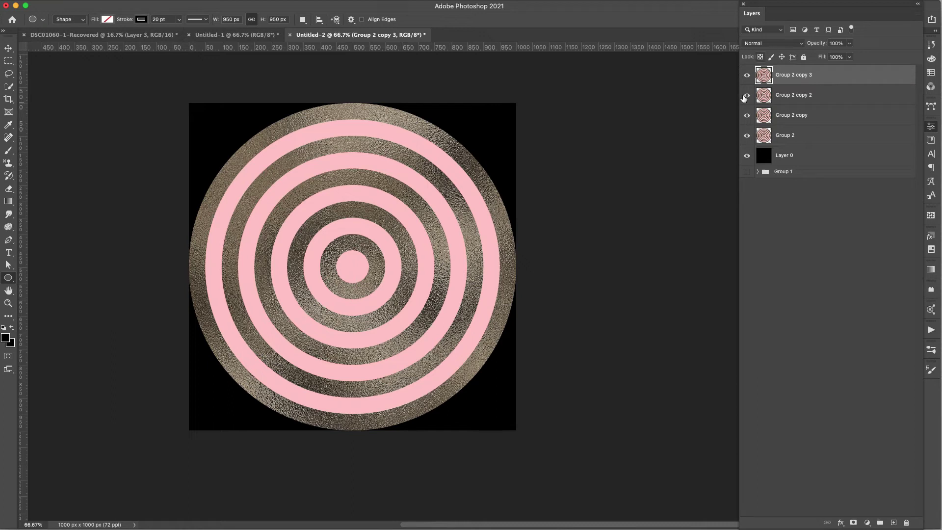
left_click(790, 138)
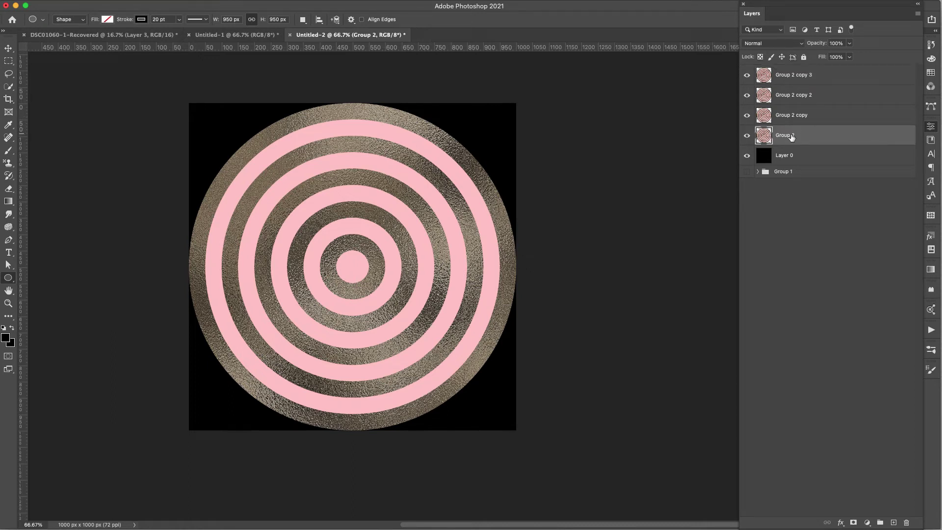
left_click(789, 74, "shift")
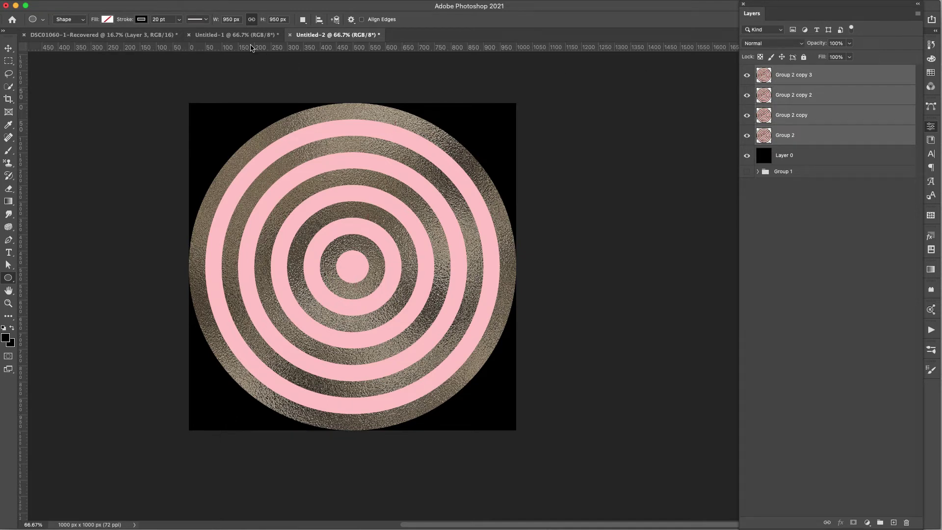
key("v")
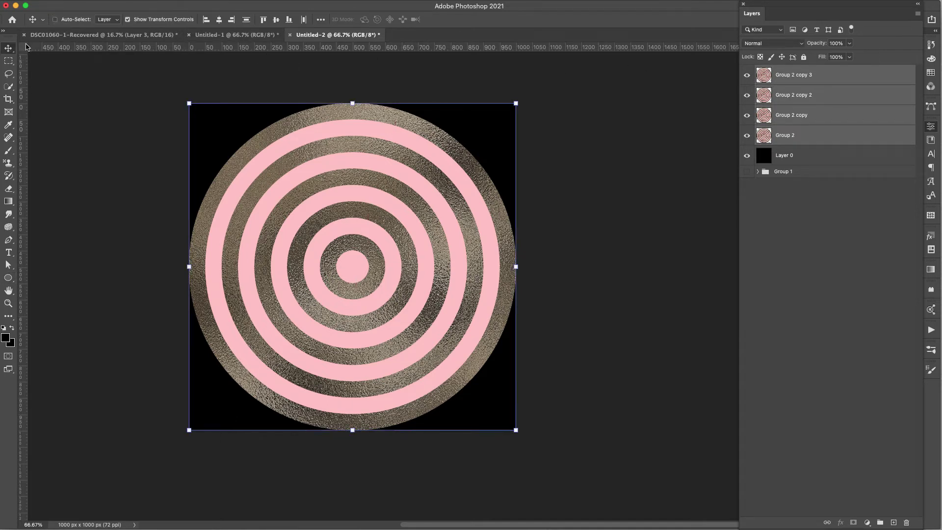
- Scale the four Group 2 layers to 47.52% into the canvas's bottom-left corner, then deselect
left_click_drag(515, 104, 329, 260)
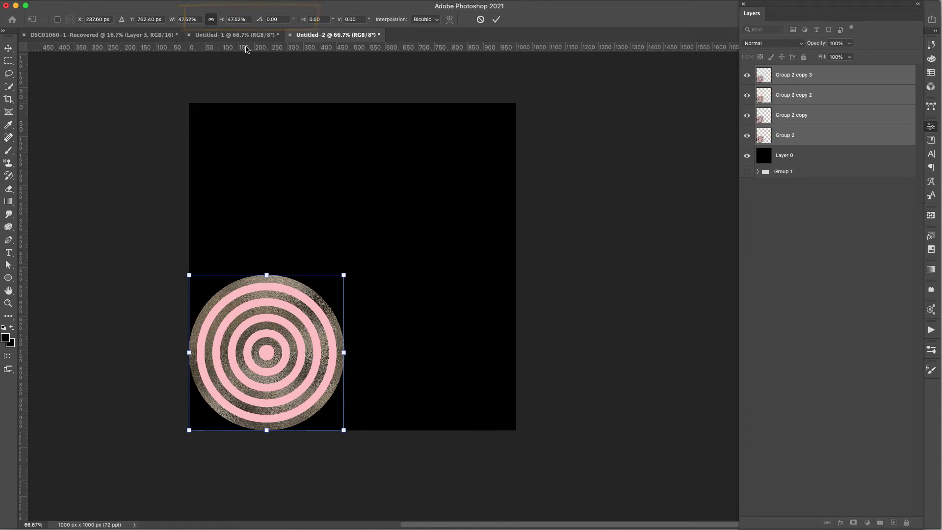
key("Return")
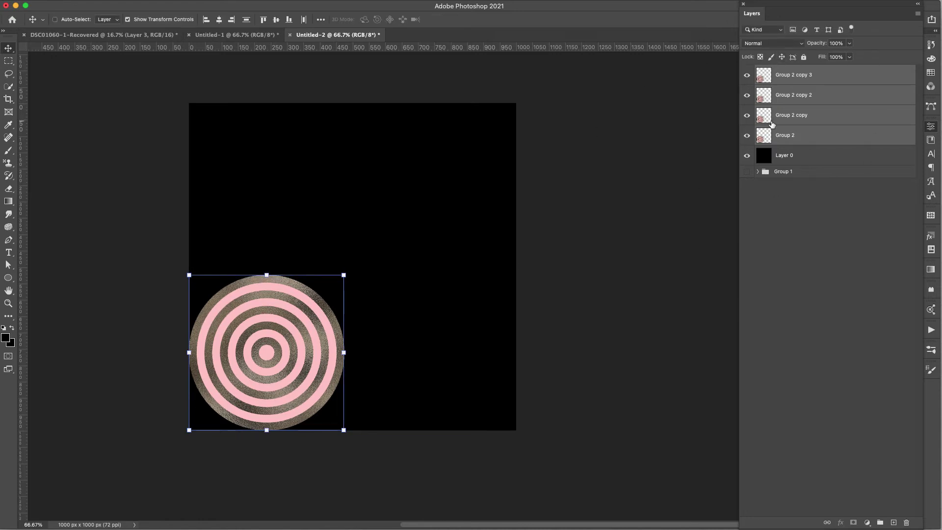
left_click(805, 76)
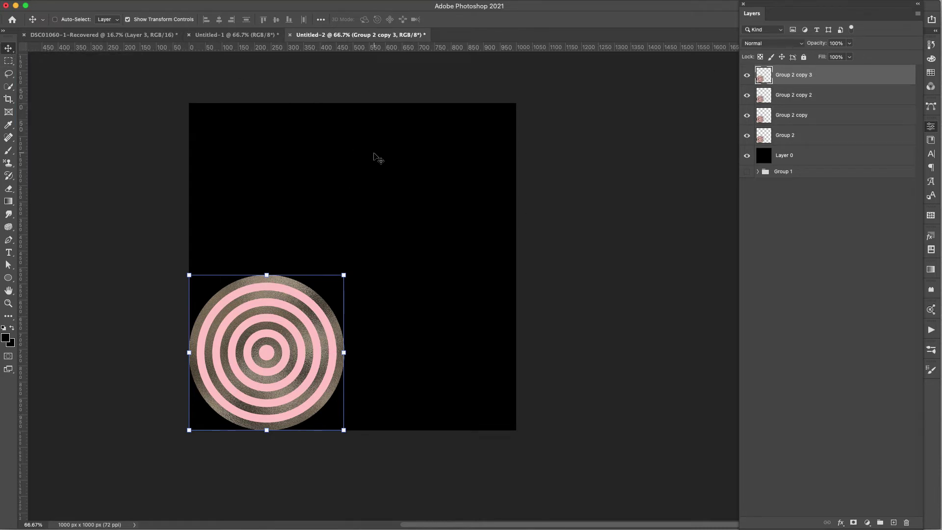
left_click(810, 189)
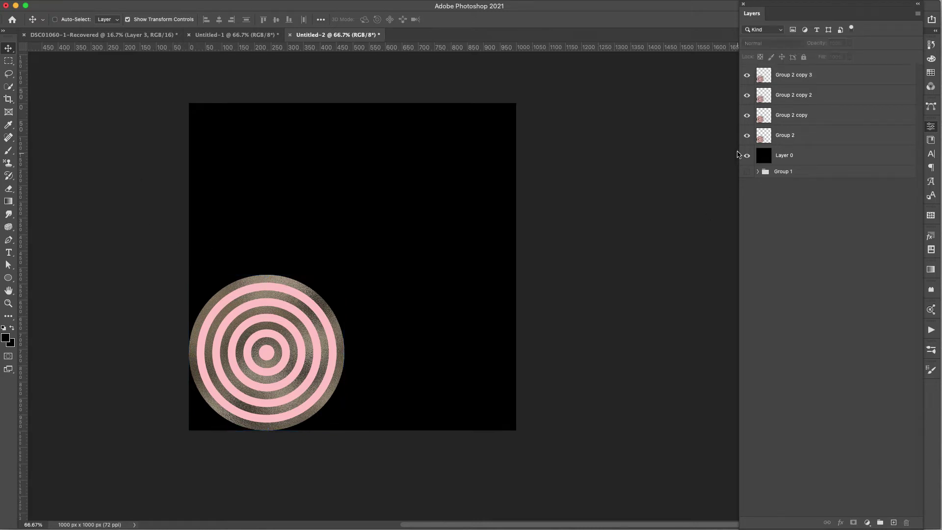
- Rename the circle layers Top, left, bottom and right, and align Top to the canvas top edge
key("super+a")
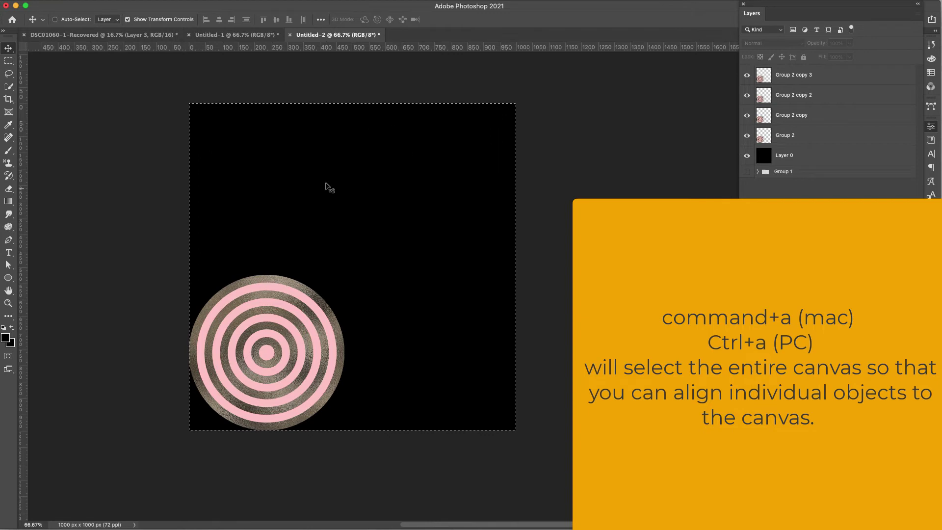
left_click(797, 76)
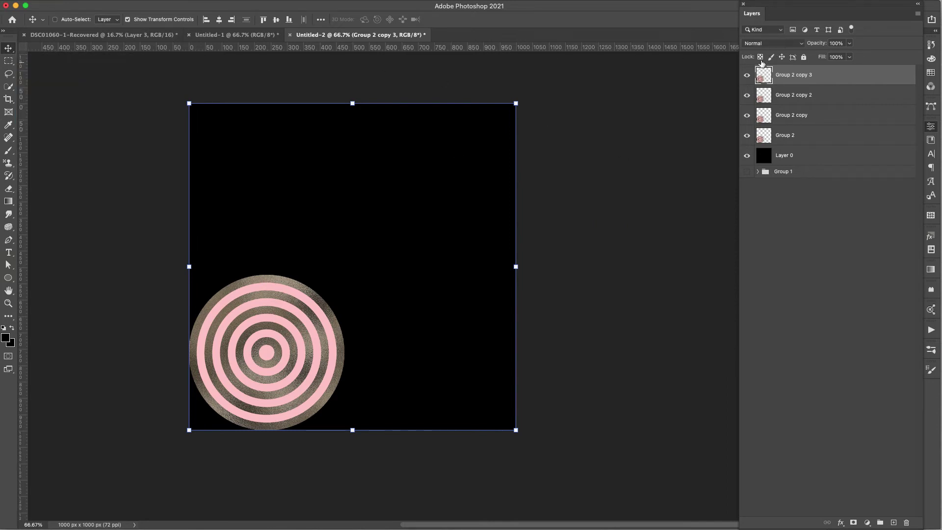
double_click(796, 75)
type("Top")
key("Tab")
type("left")
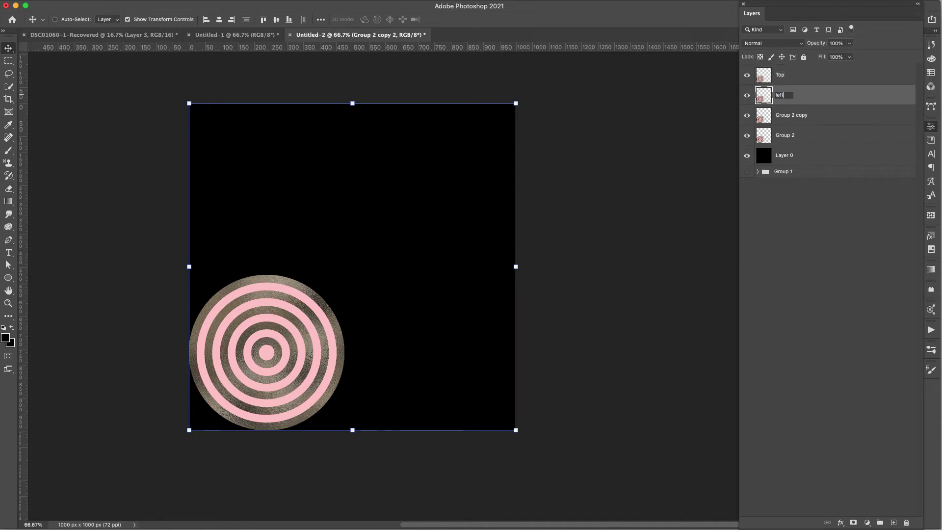
key("Tab")
type("bottom")
key("Tab")
type("rig")
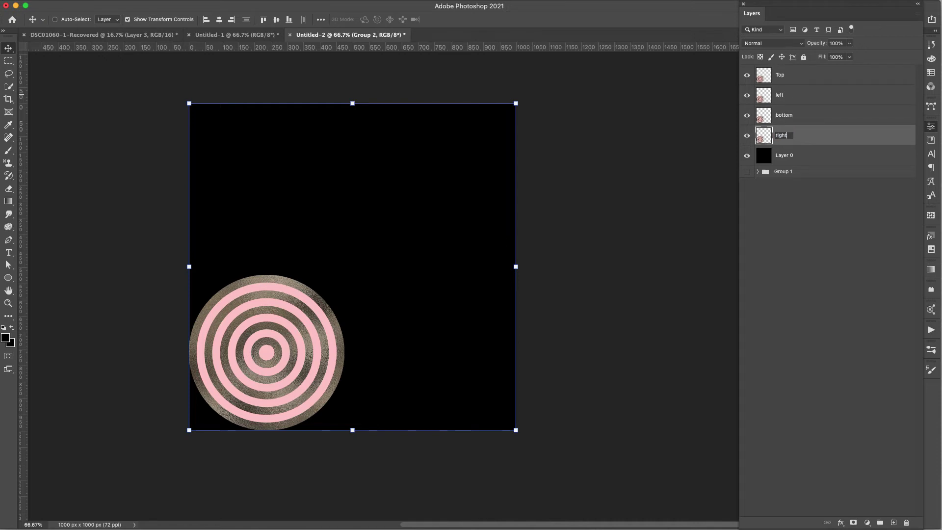
type("ht")
left_click(804, 81)
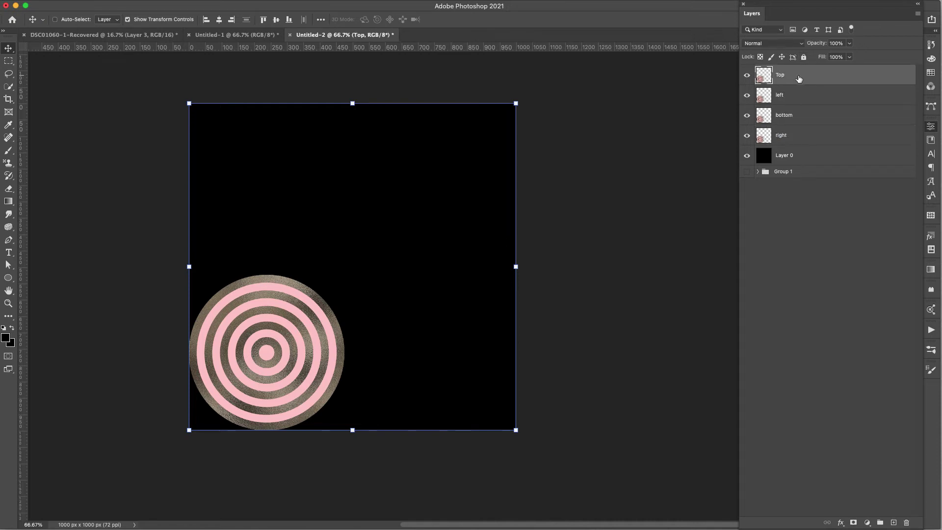
left_click(264, 20)
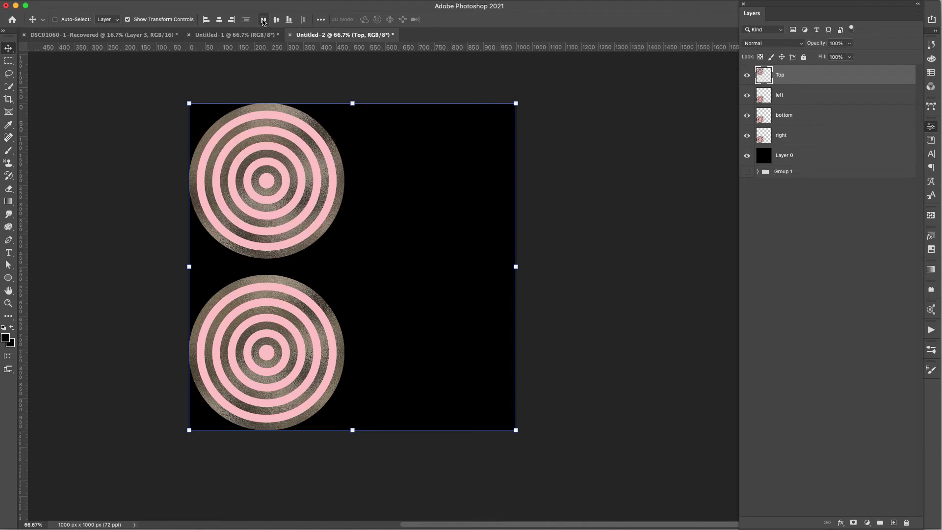
- Centre Top and bottom horizontally, left and right vertically, and align right to the right edge
left_click(219, 20)
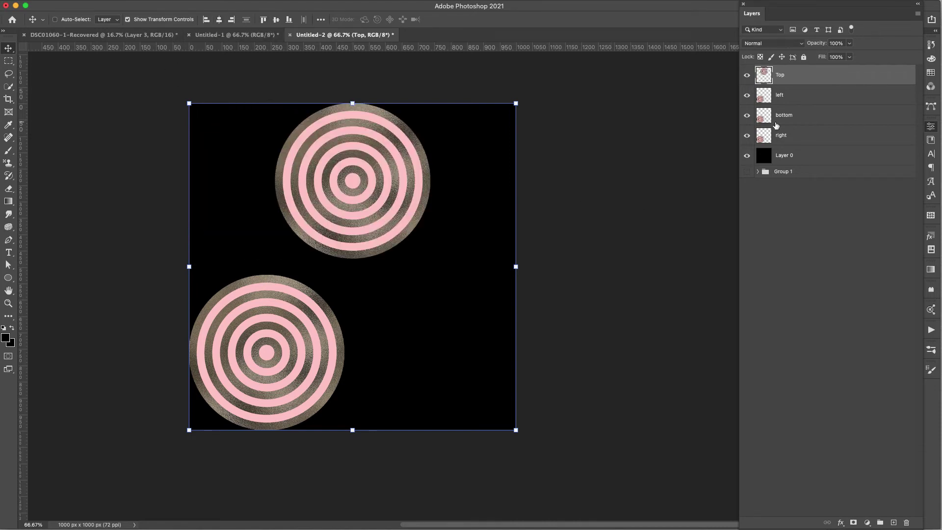
left_click(787, 103)
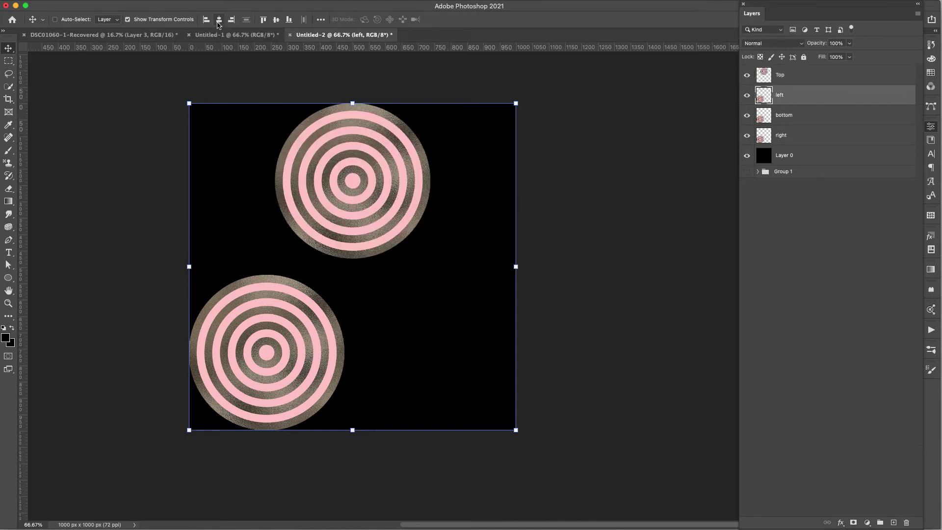
left_click(277, 20)
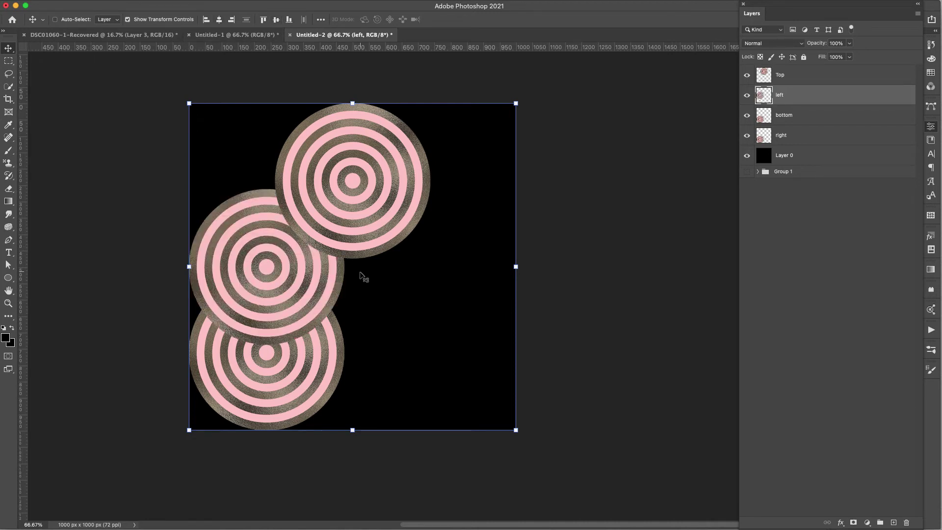
left_click(803, 123)
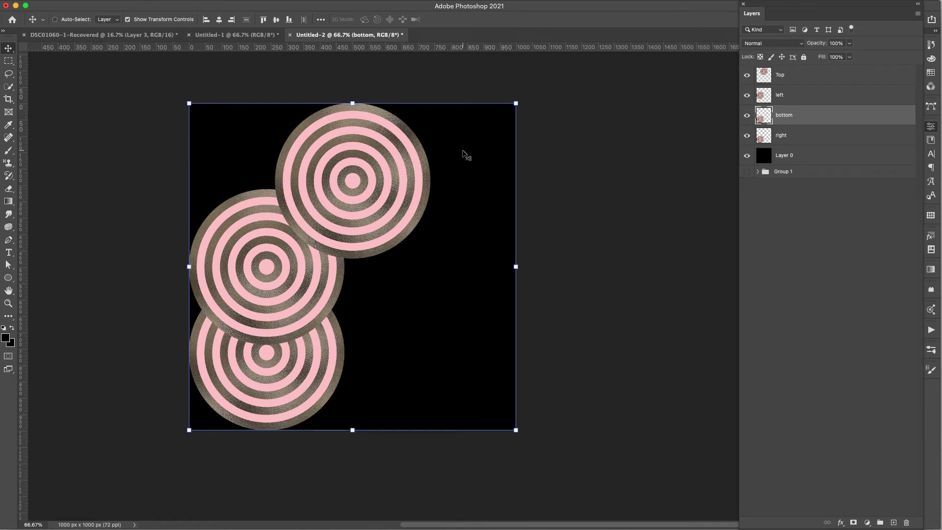
left_click(220, 20)
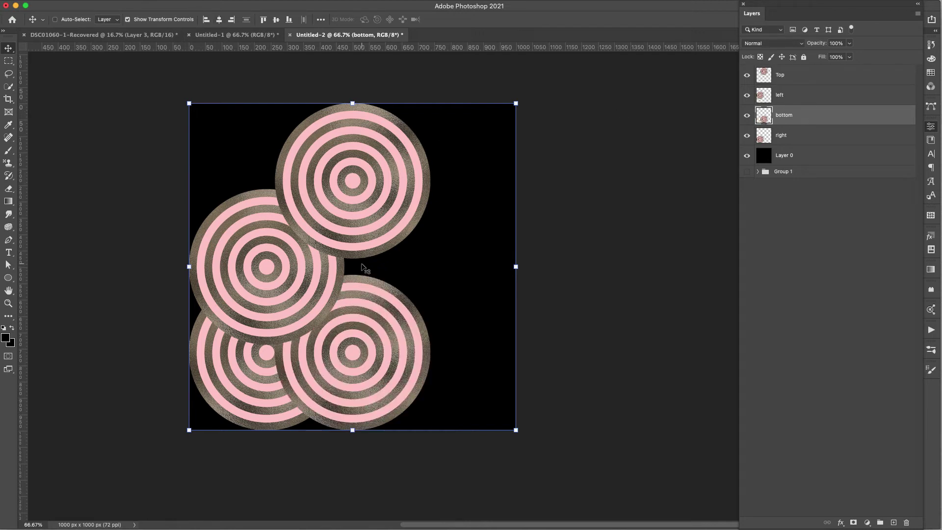
left_click(809, 141)
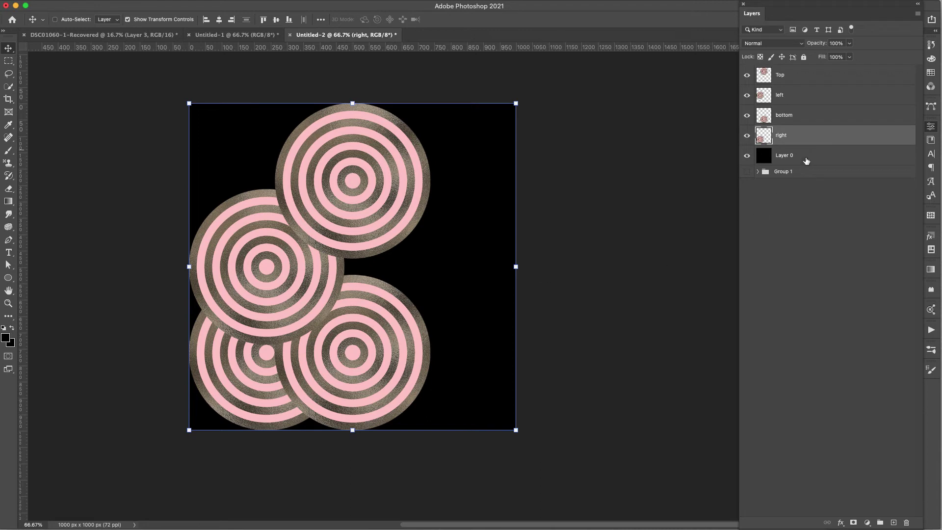
left_click(277, 20)
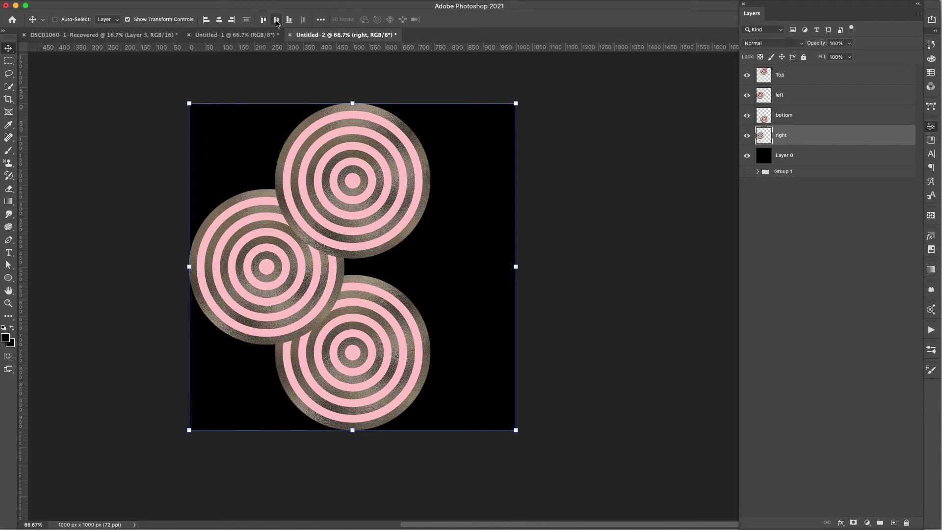
left_click(232, 21)
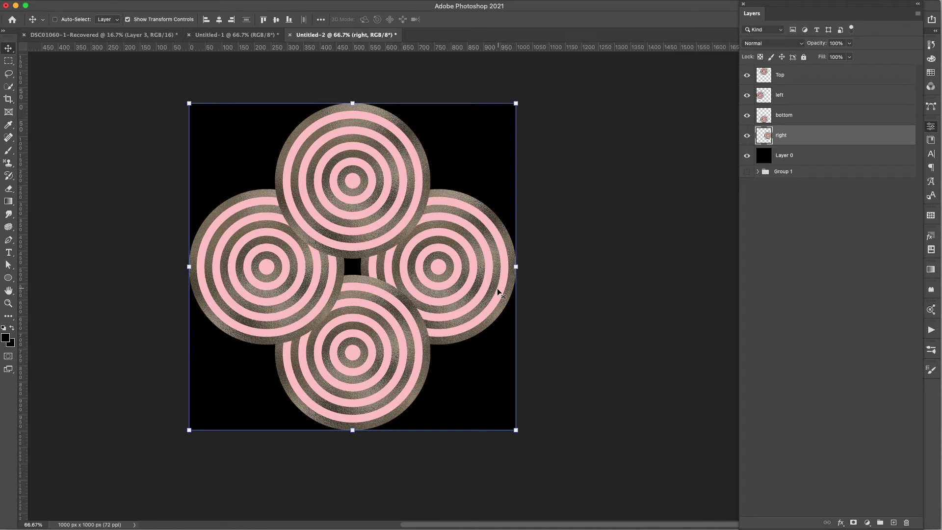
left_click(833, 249)
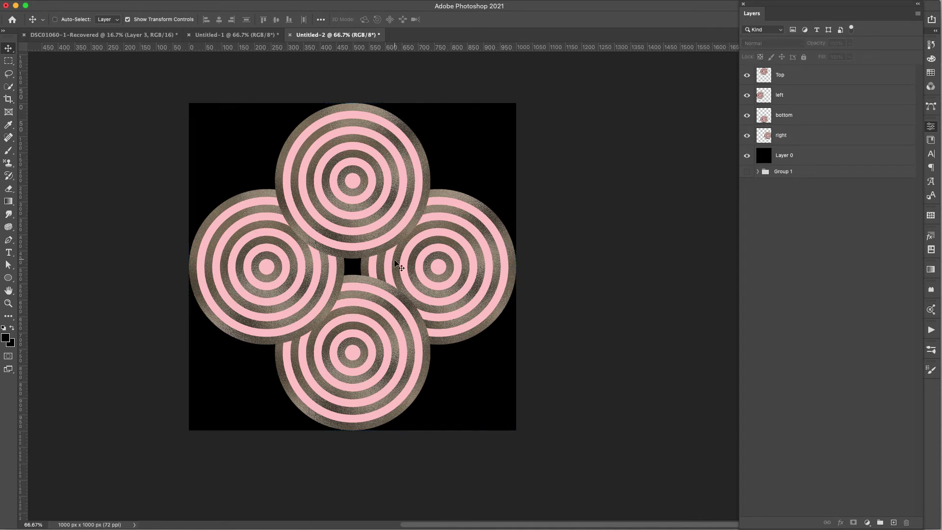
- Nudge Top down, left right, bottom up and right left by 10 px each
left_click(801, 76)
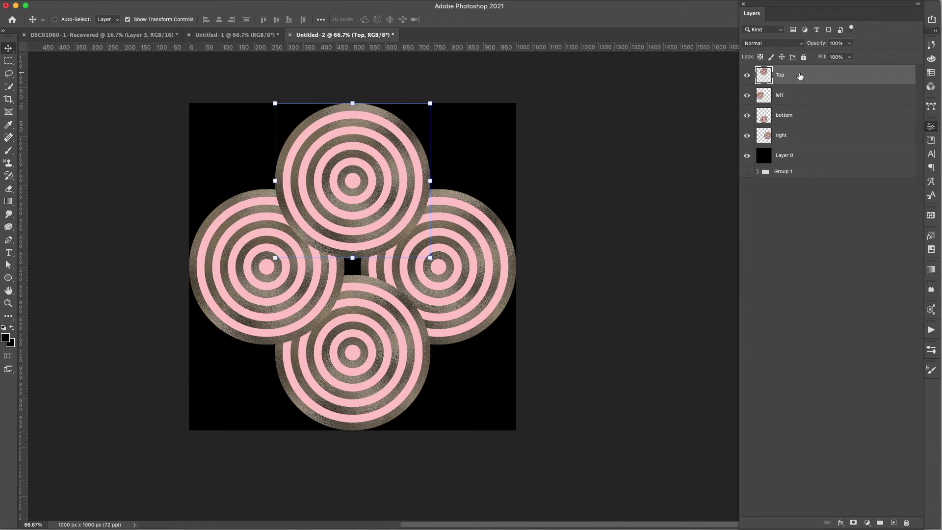
key("shift+Down")
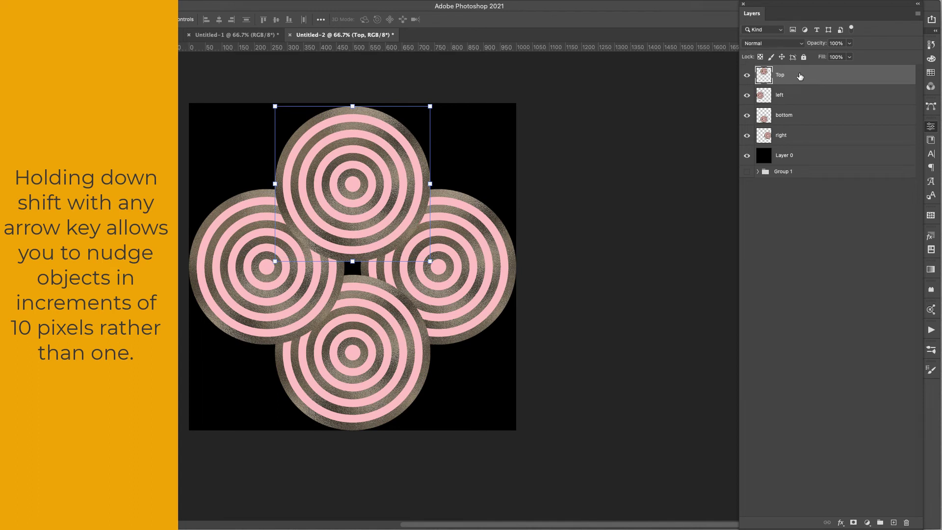
left_click(796, 98)
key("shift+Right")
left_click(792, 116)
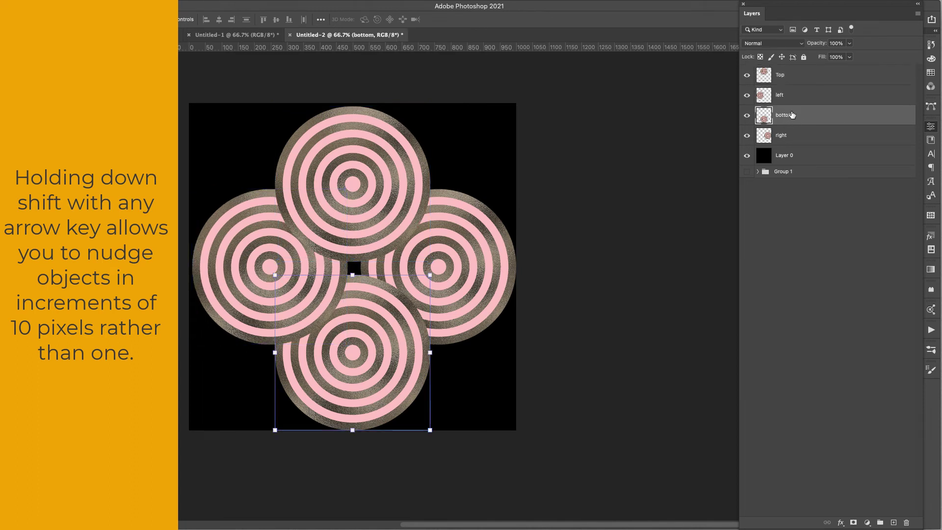
key("shift+Up")
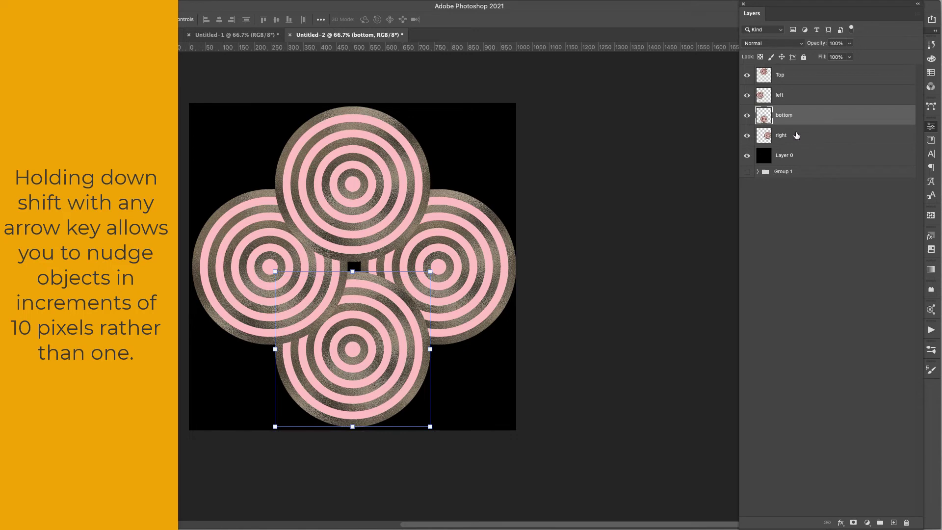
left_click(797, 135)
key("shift+Left")
key("super+alt+a")
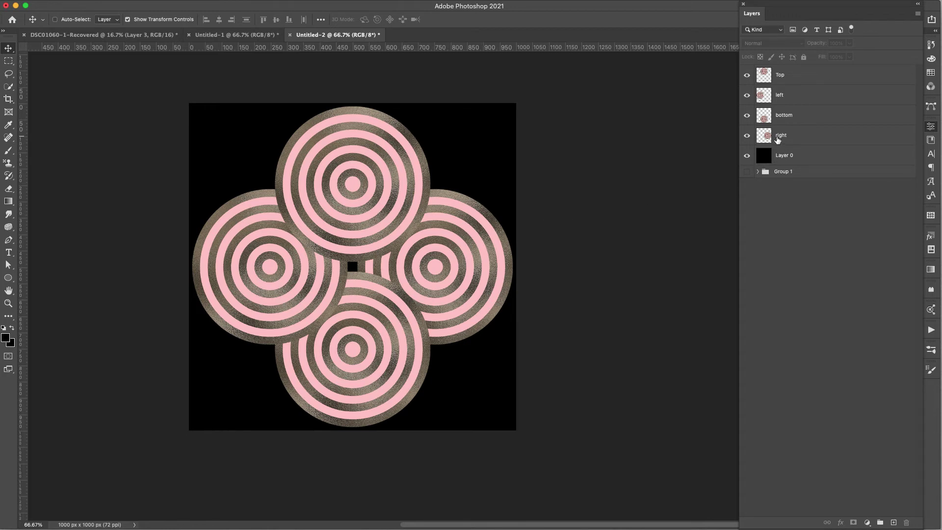
- Load the right circle's selection, invert it, and add it as a layer mask on Top
left_click(798, 141)
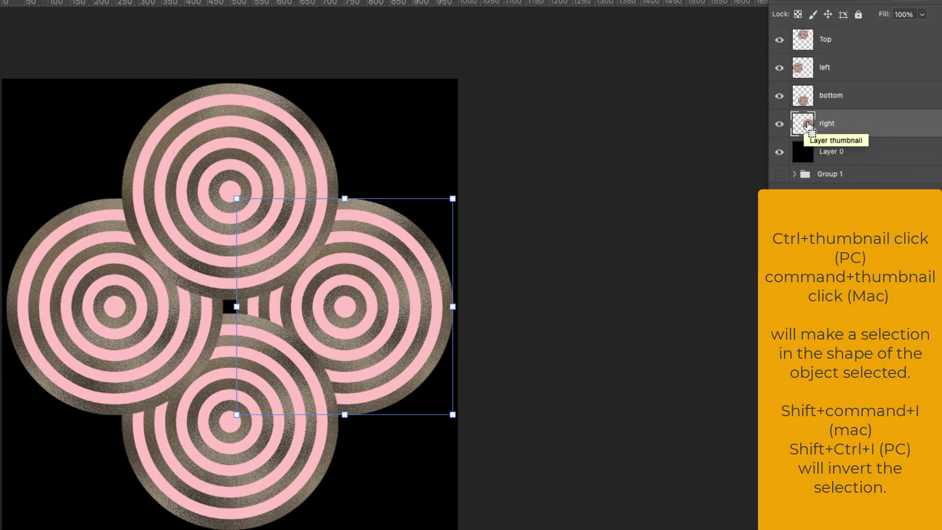
left_click(807, 125, "ctrl")
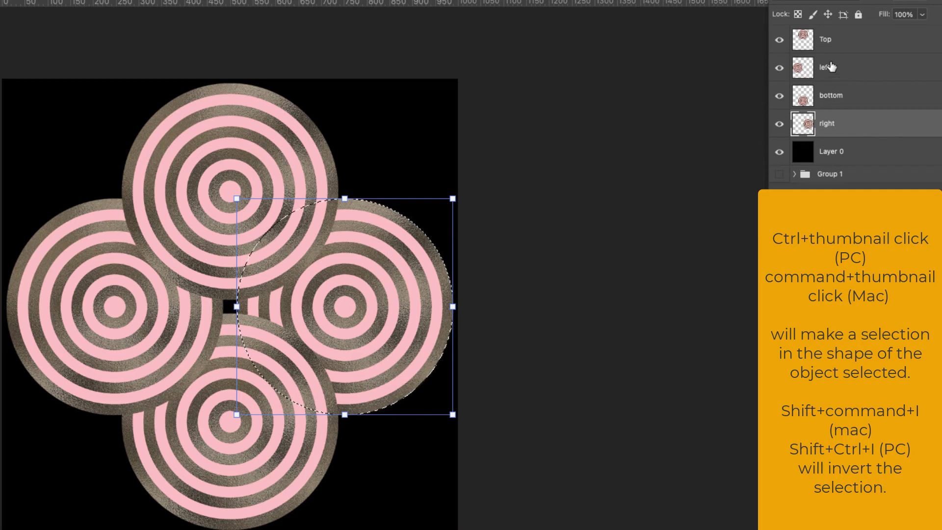
left_click(838, 47)
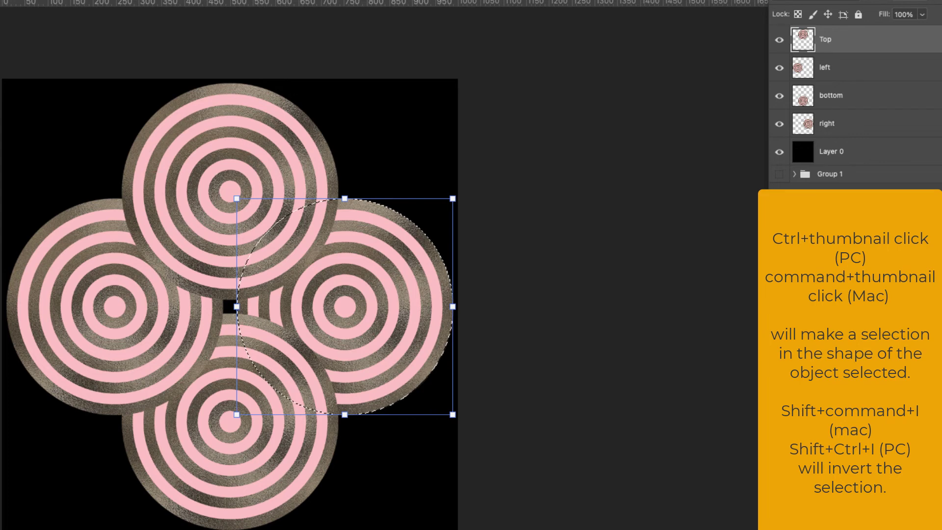
key("shift+ctrl+i")
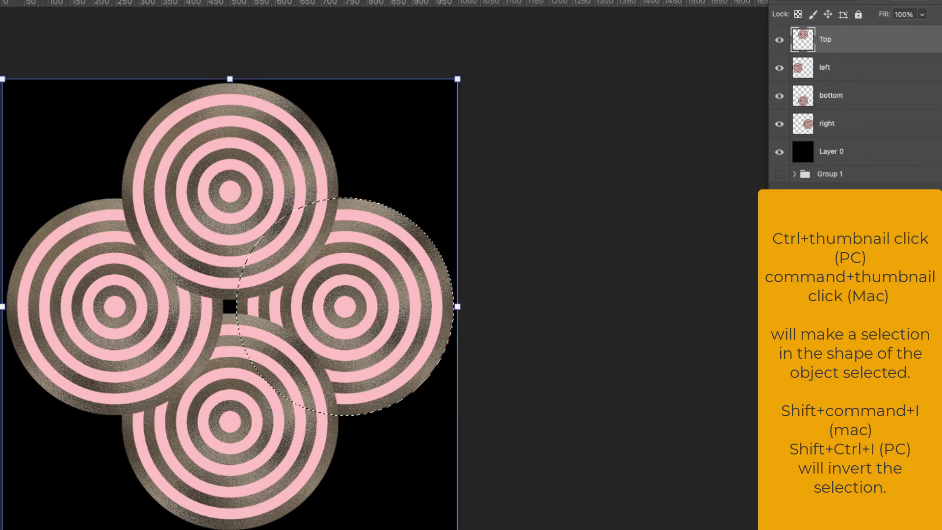
left_click(678, 230)
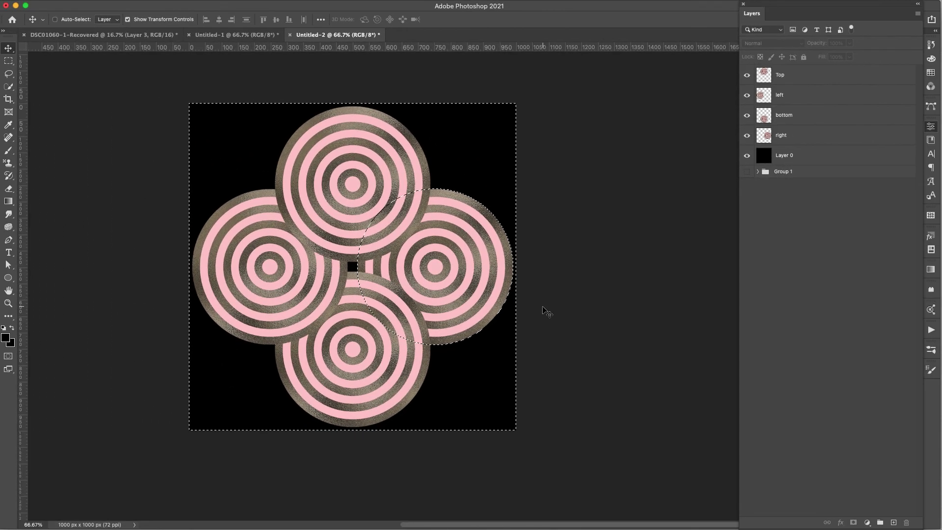
left_click(799, 82)
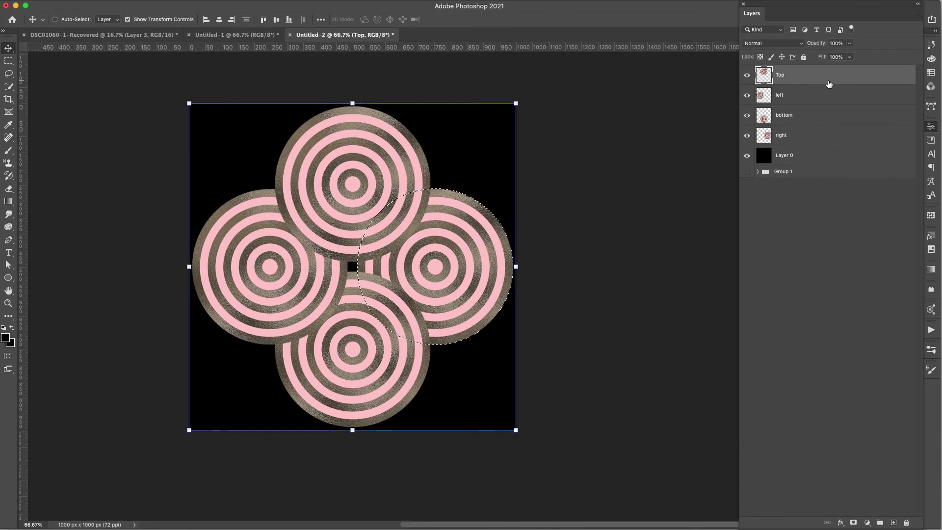
left_click(853, 523)
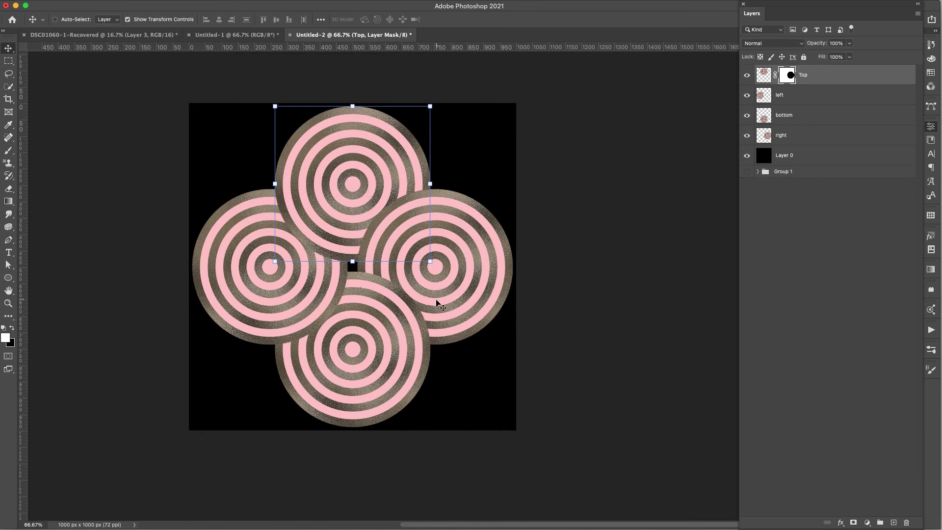
- Group Top through right as Group 2, convert it to a smart object, and duplicate it
left_click(852, 302)
left_click(810, 74)
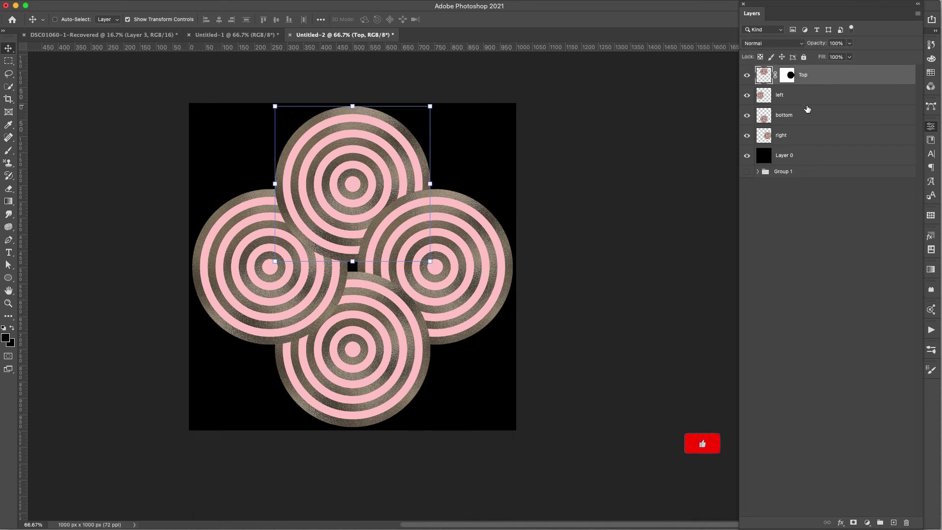
left_click(813, 138, "shift")
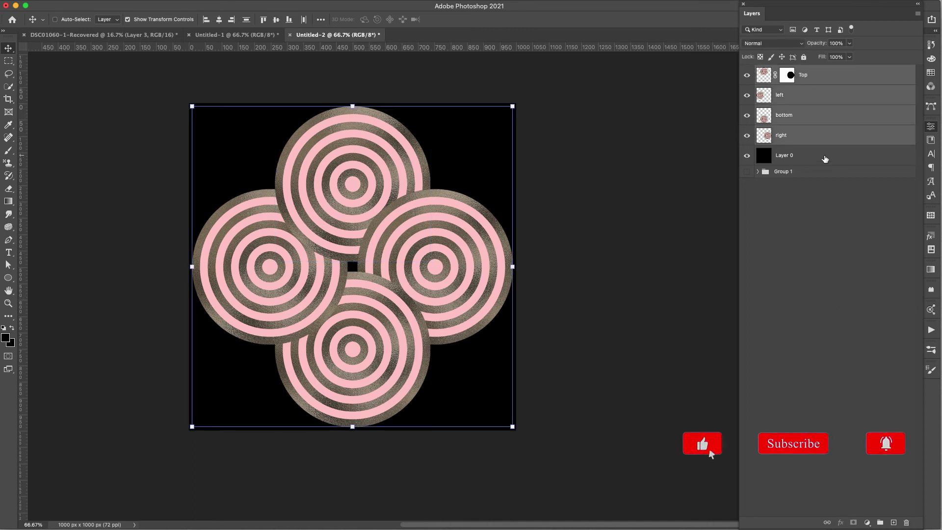
key("super+g")
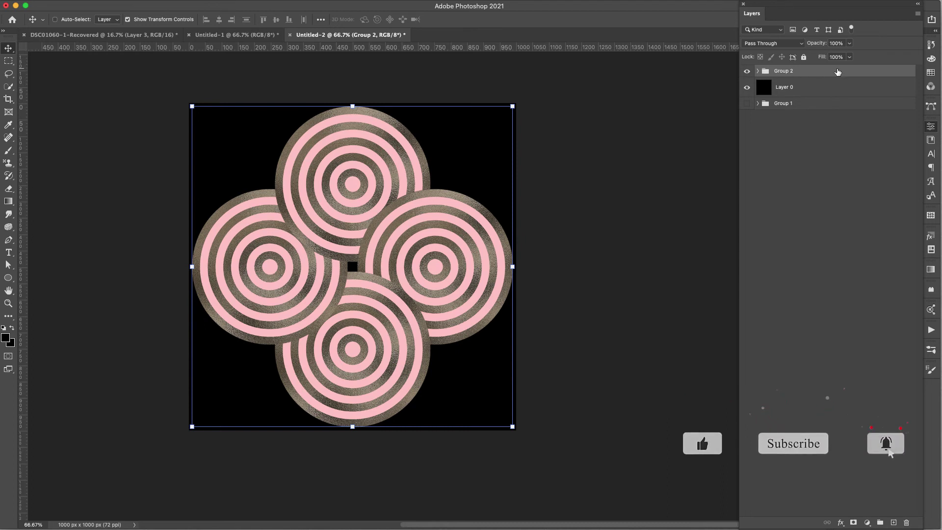
key("super+alt+s")
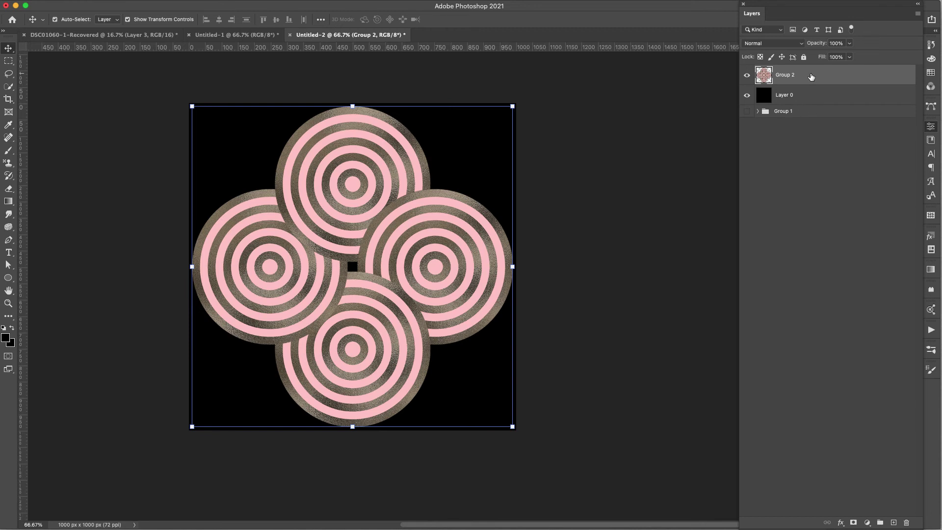
key("super+j")
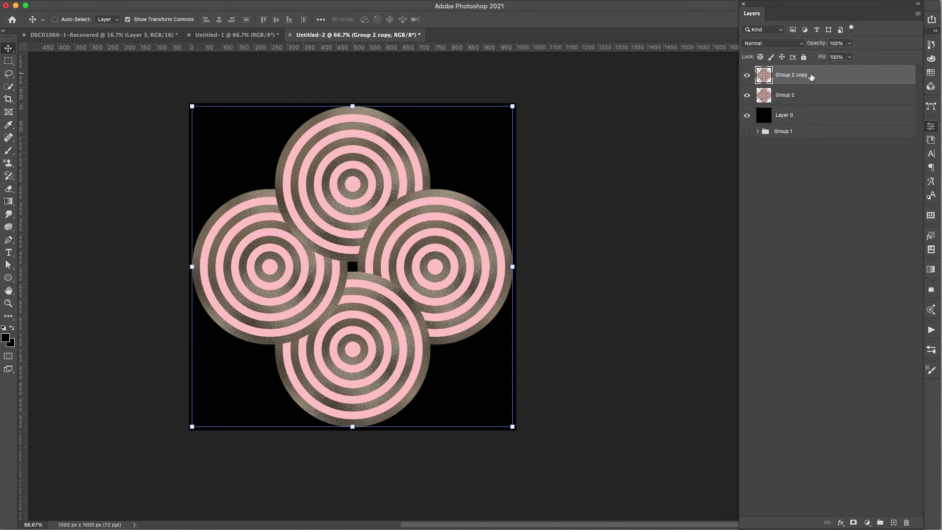
left_click(788, 95)
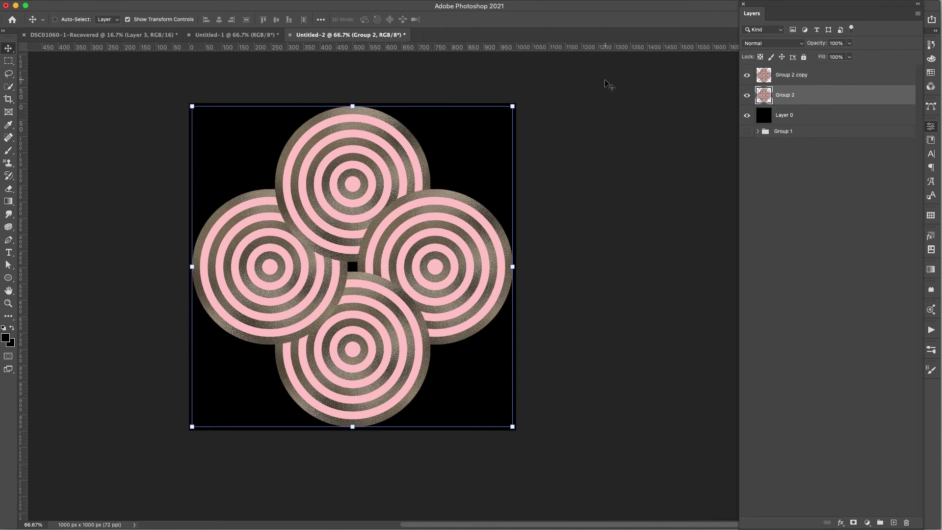
- Offset Group 2 by +500 px right and +500 px down with Wrap Around
mouse_move(233, 6)
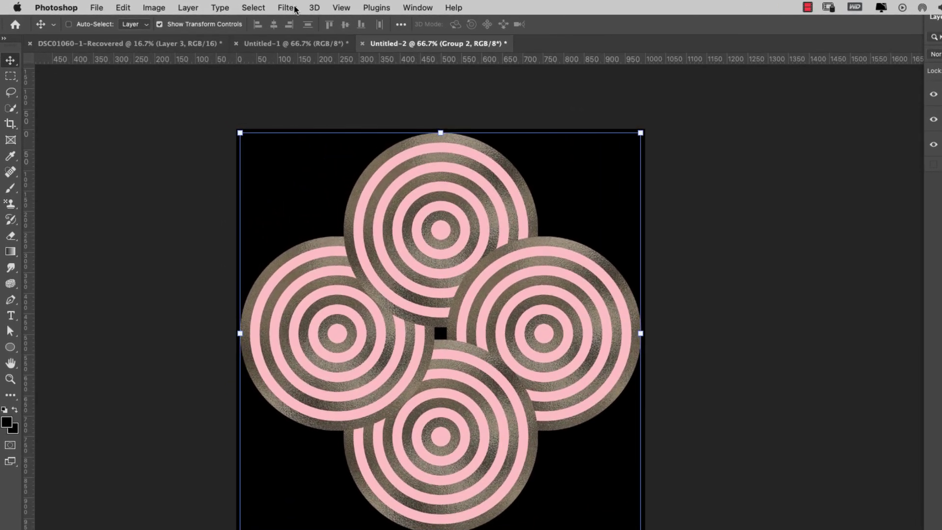
left_click(290, 9)
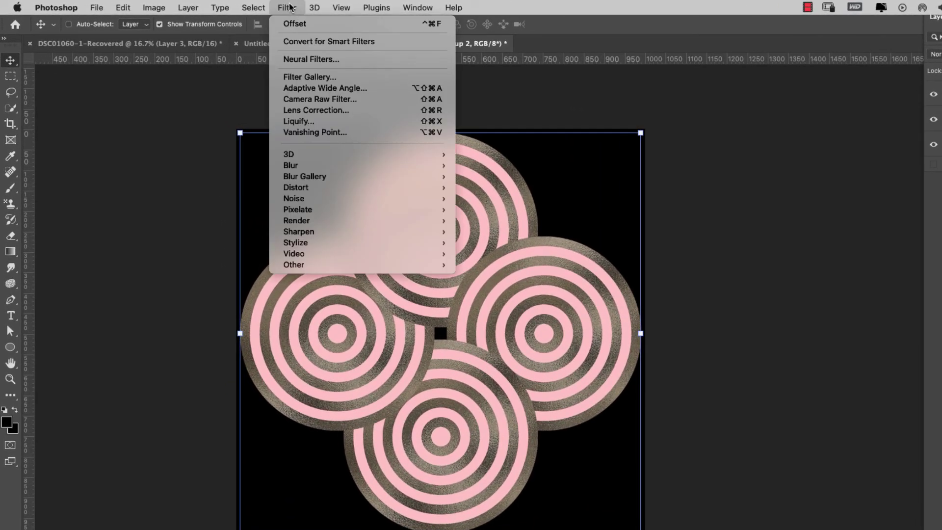
mouse_move(304, 265)
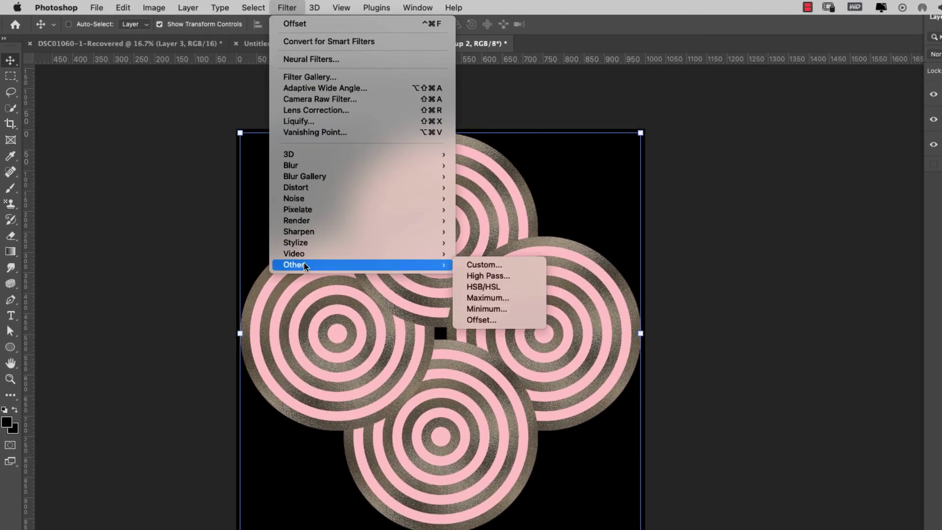
left_click(496, 320)
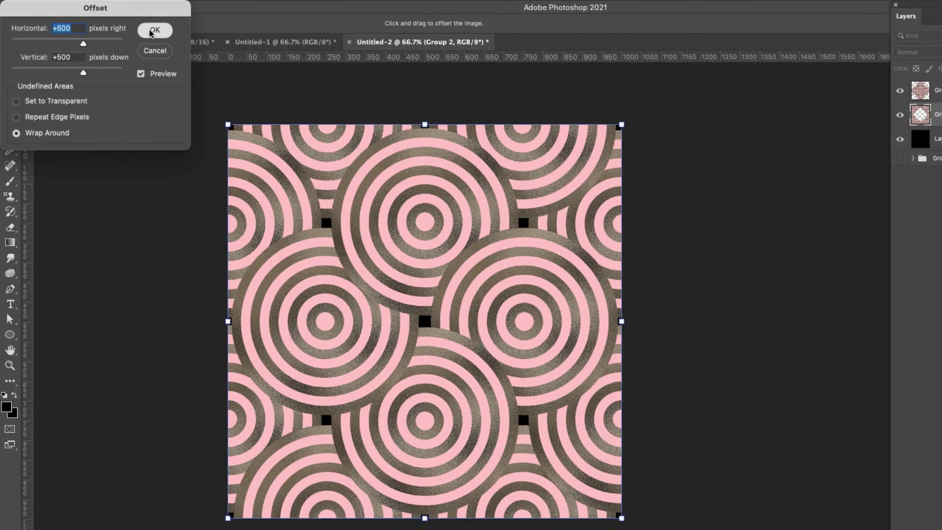
left_click(158, 32)
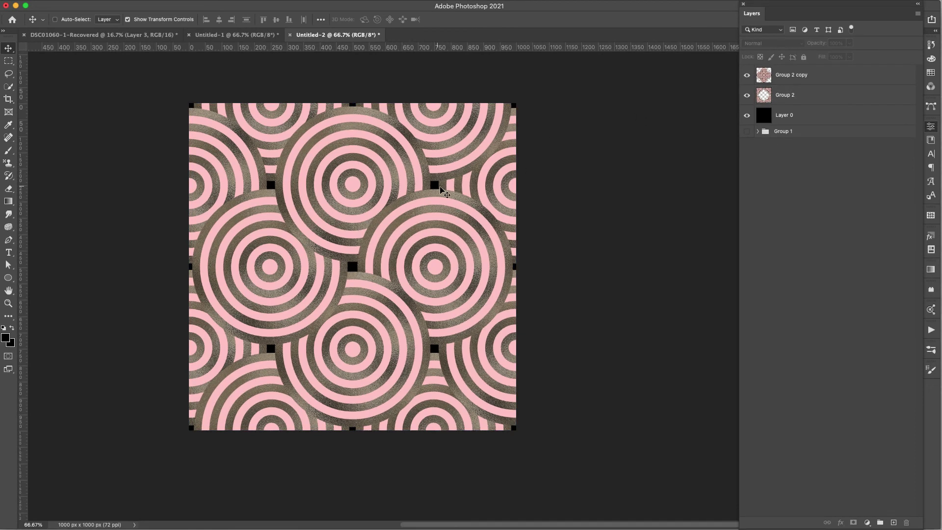
- Fill Layer 0 with the pink sampled from the circles
left_click(6, 338)
left_click(273, 233)
left_click(753, 325)
left_click(811, 116)
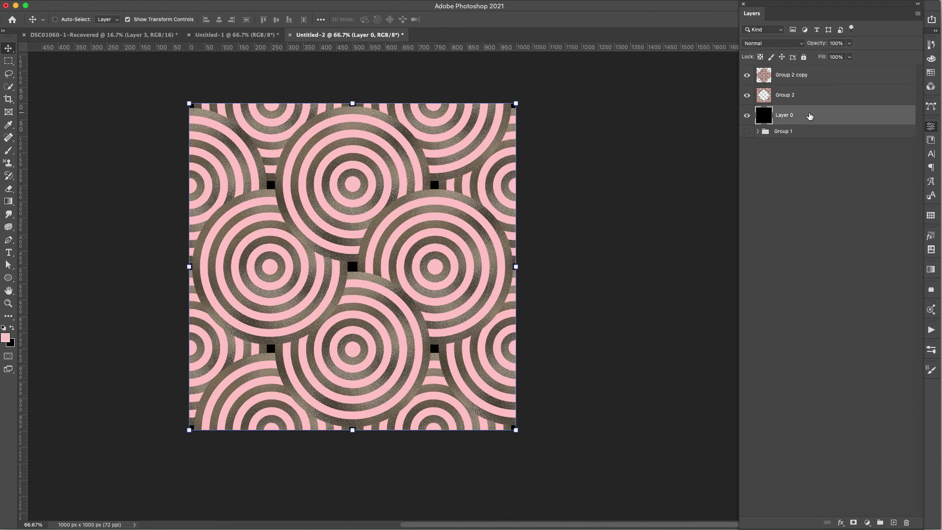
key("alt+BackSpace")
left_click(803, 260)
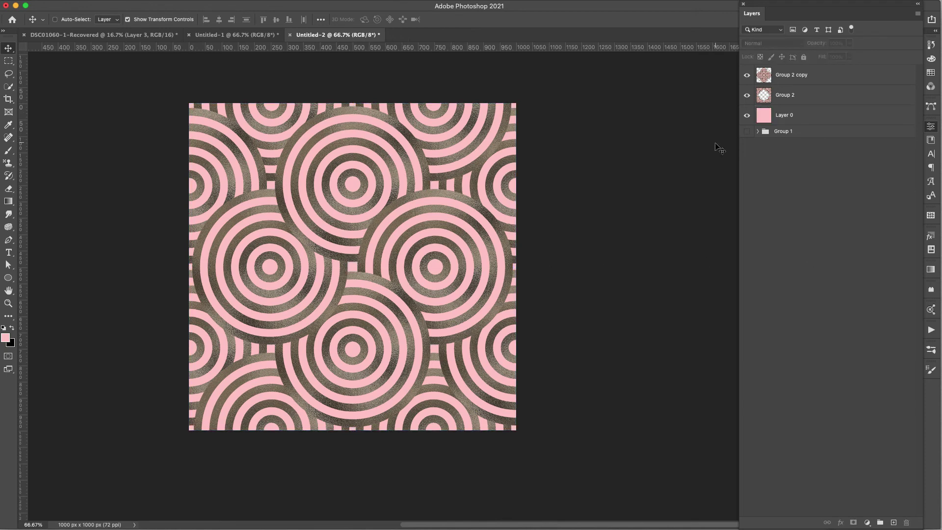
left_click(747, 116)
- Save the finished tile as the pattern 'Pattern 39'
left_click(98, 6)
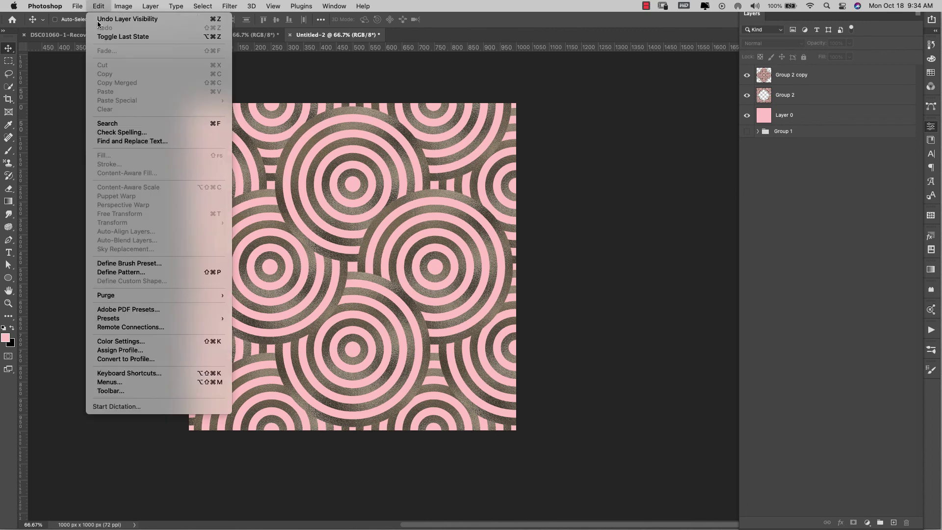
left_click(135, 272)
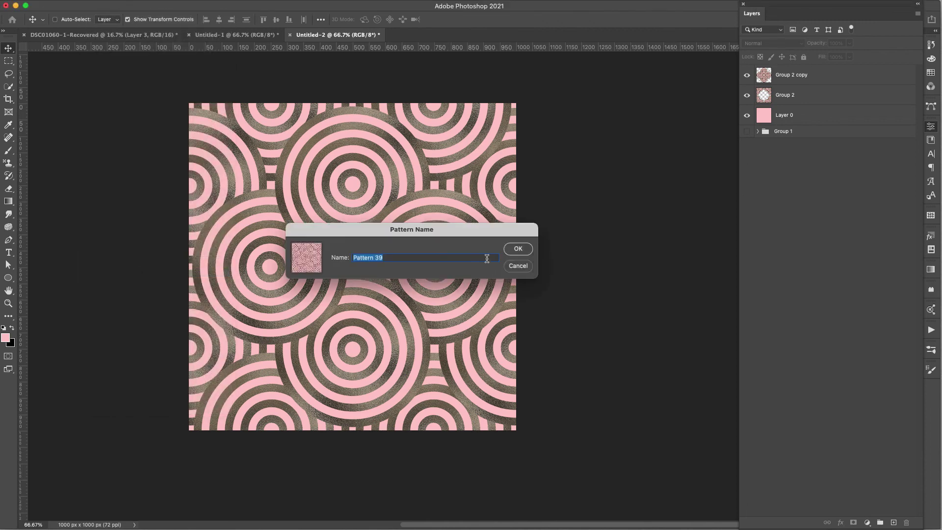
left_click(529, 250)
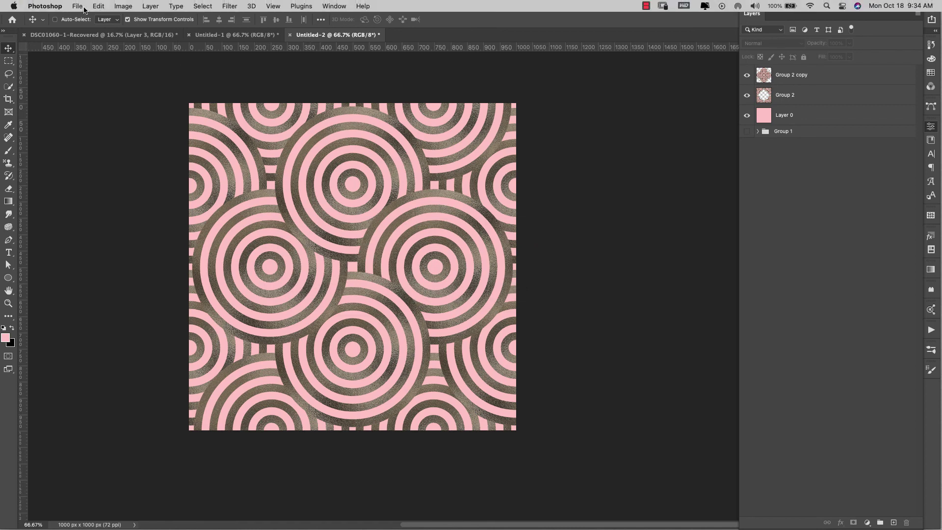
left_click(78, 6)
left_click(81, 19)
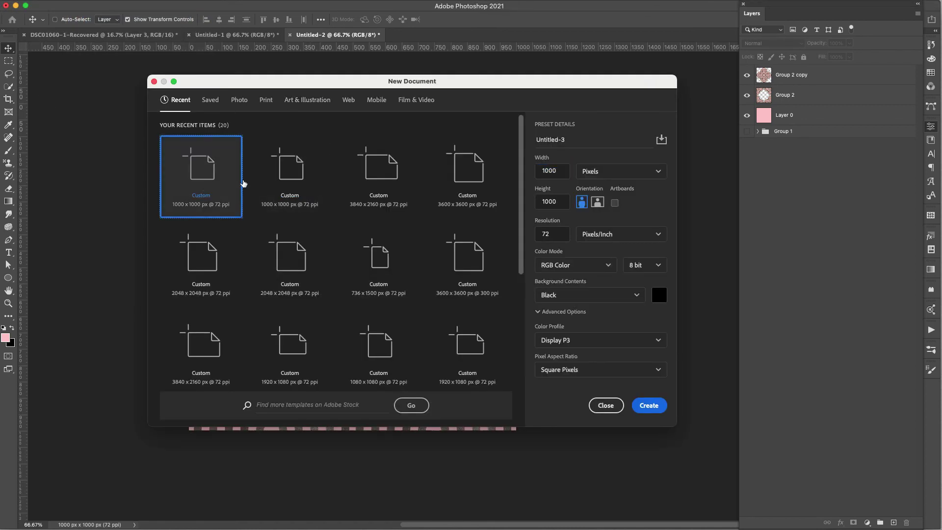
- Create a new 4000 × 4000 px document
left_click(562, 172)
type("400")
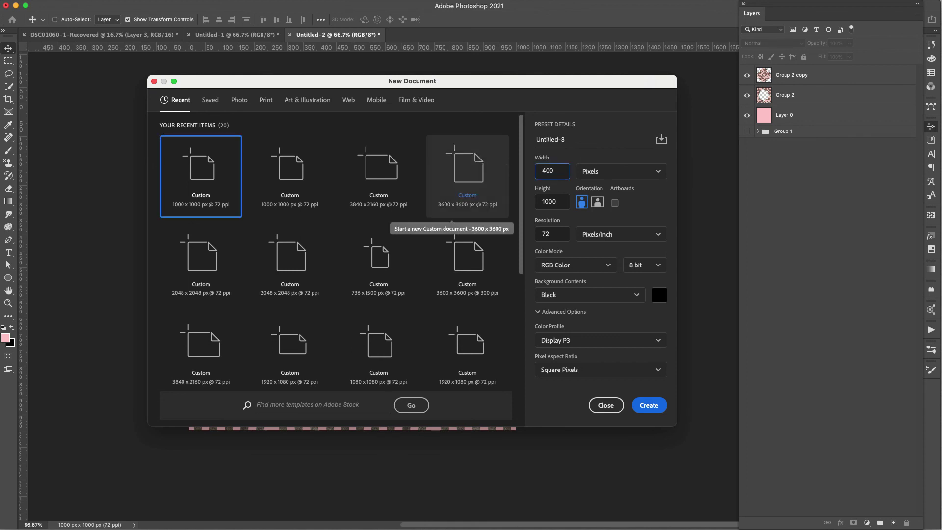
type("0")
key("Tab")
type("4")
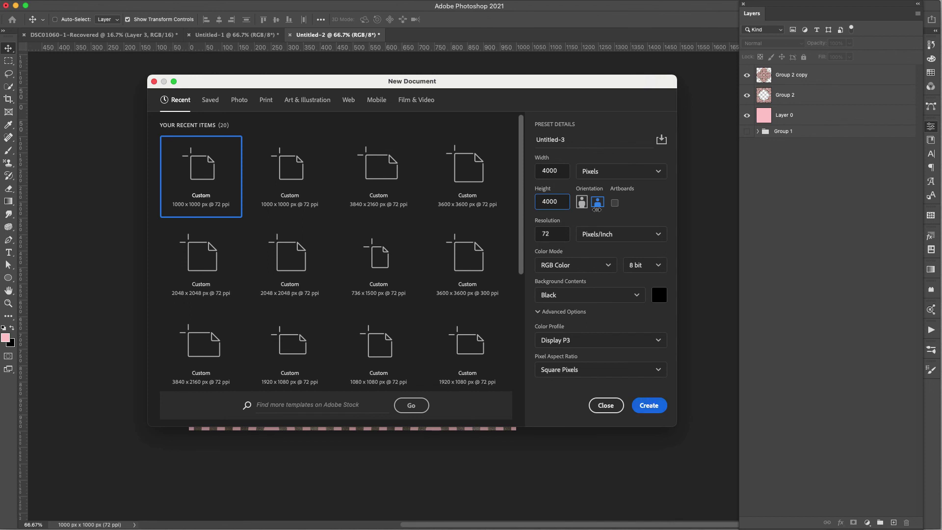
left_click(650, 406)
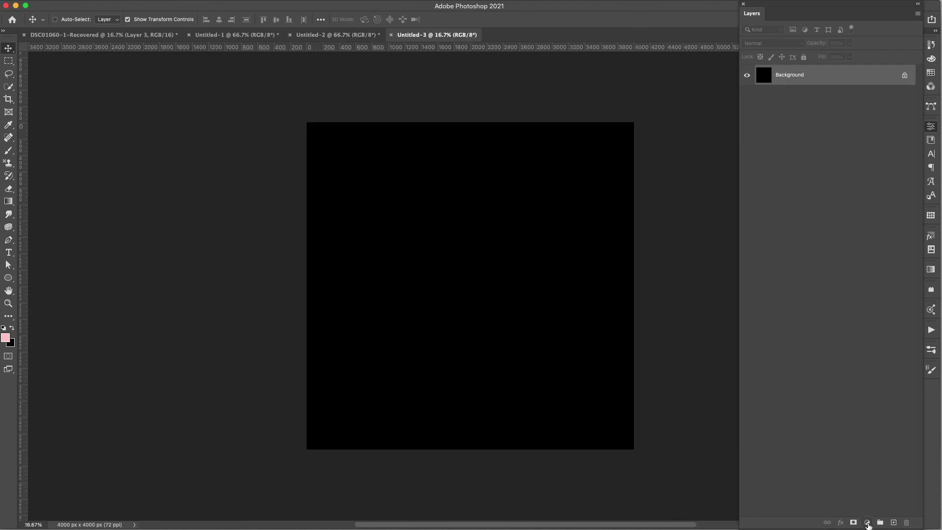
left_click(866, 524)
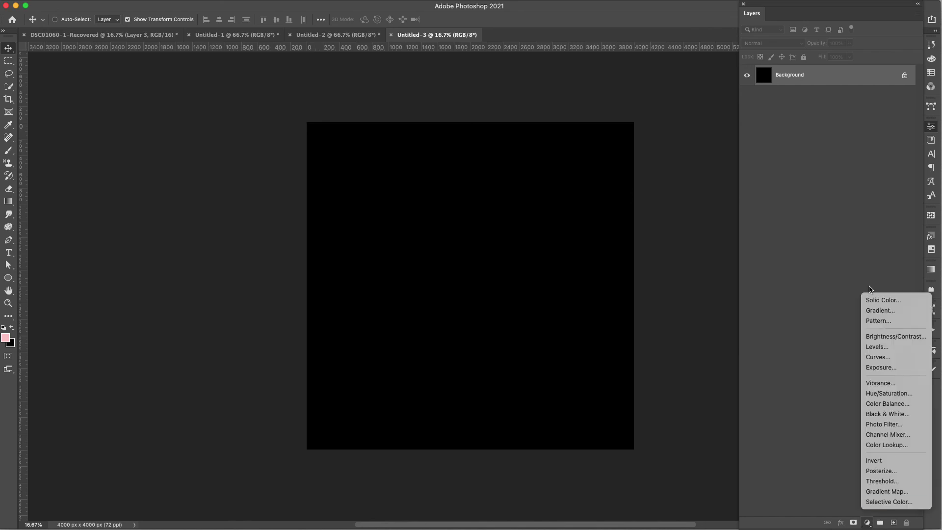
- Add a Pattern Fill layer using the new pink circle pattern at 89% scale
left_click(878, 321)
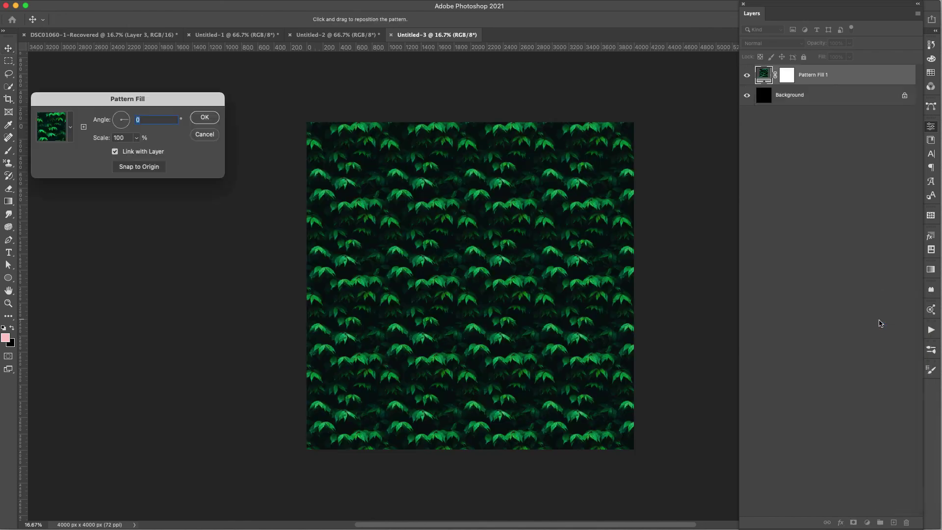
left_click(70, 127)
left_click(108, 280)
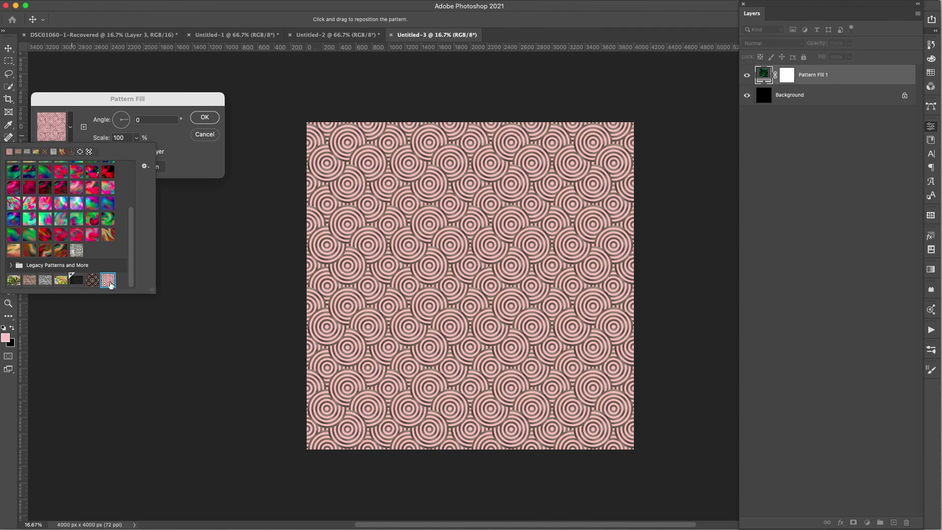
left_click(180, 167)
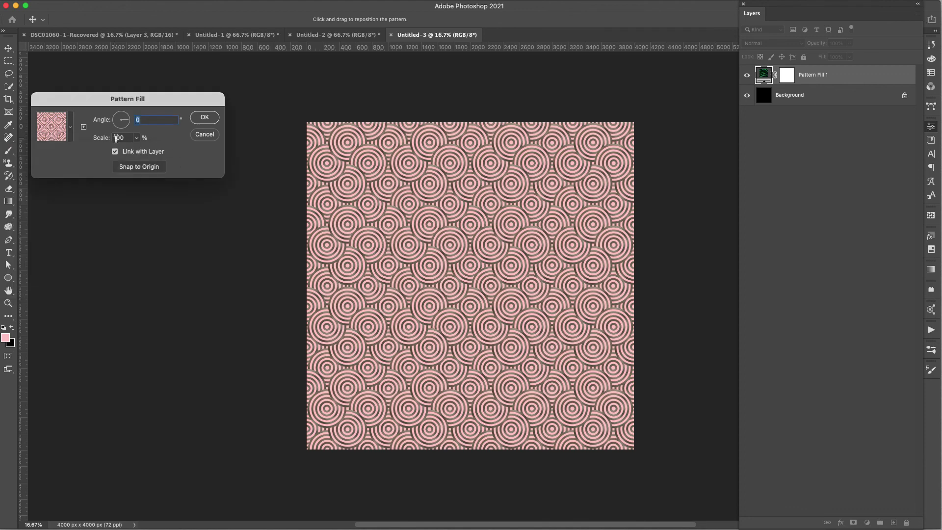
mouse_move(137, 139)
left_mouse_down()
mouse_move(138, 152)
mouse_move(153, 153)
mouse_move(141, 152)
left_mouse_up()
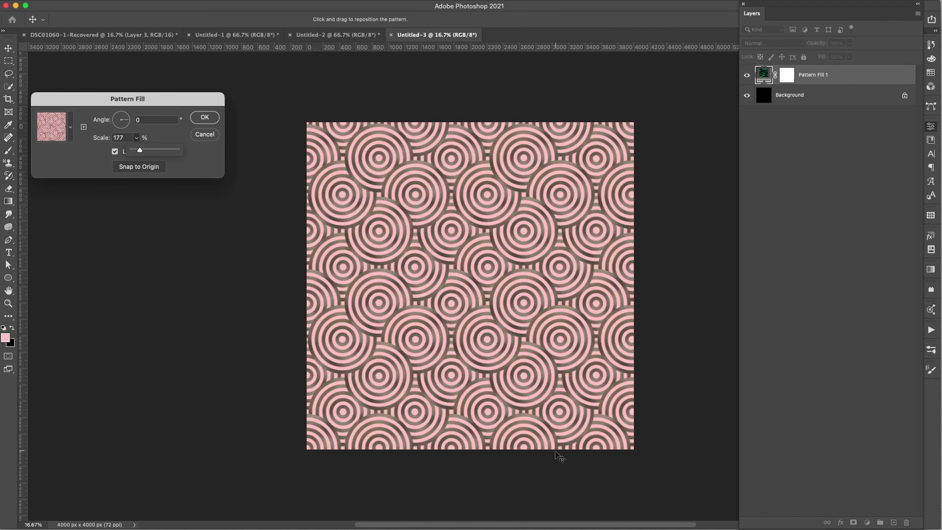